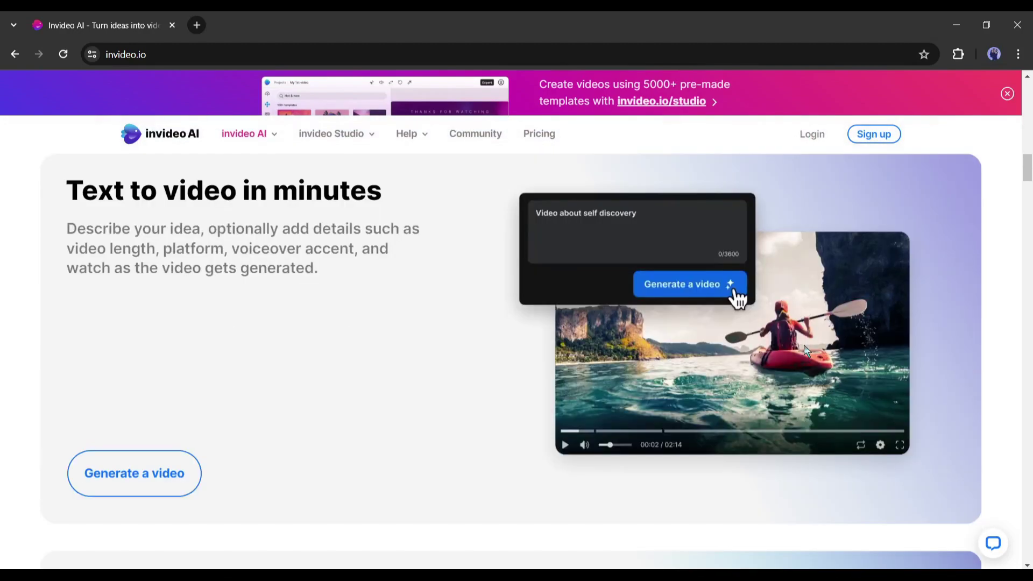
# - Open invideo AI from its website's home page and join with a Google account
pyautogui.scroll(5, 914, 350)
pyautogui.scroll(-8, 997, 359)
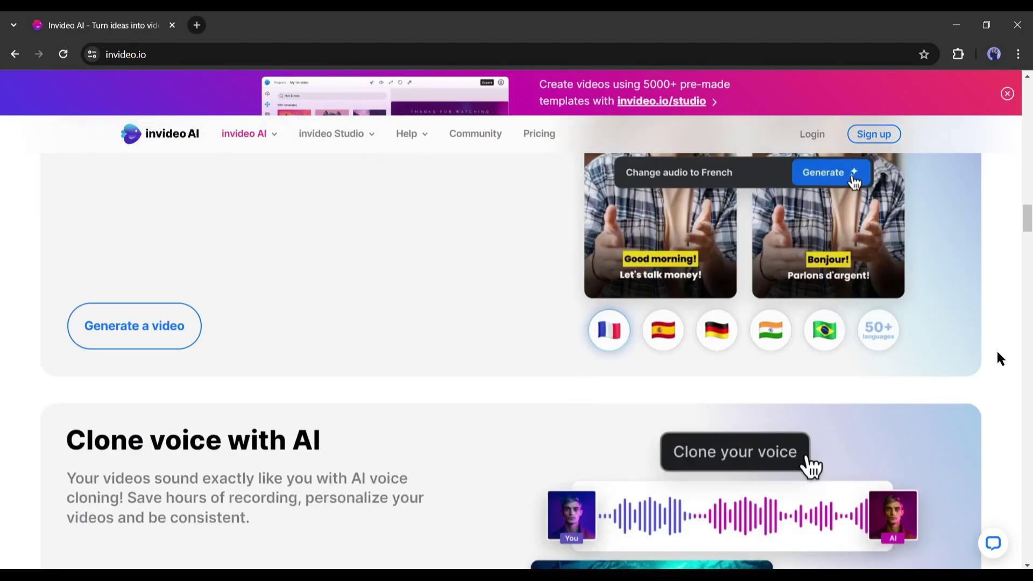
pyautogui.scroll(2, 998, 353)
pyautogui.scroll(-6, 998, 354)
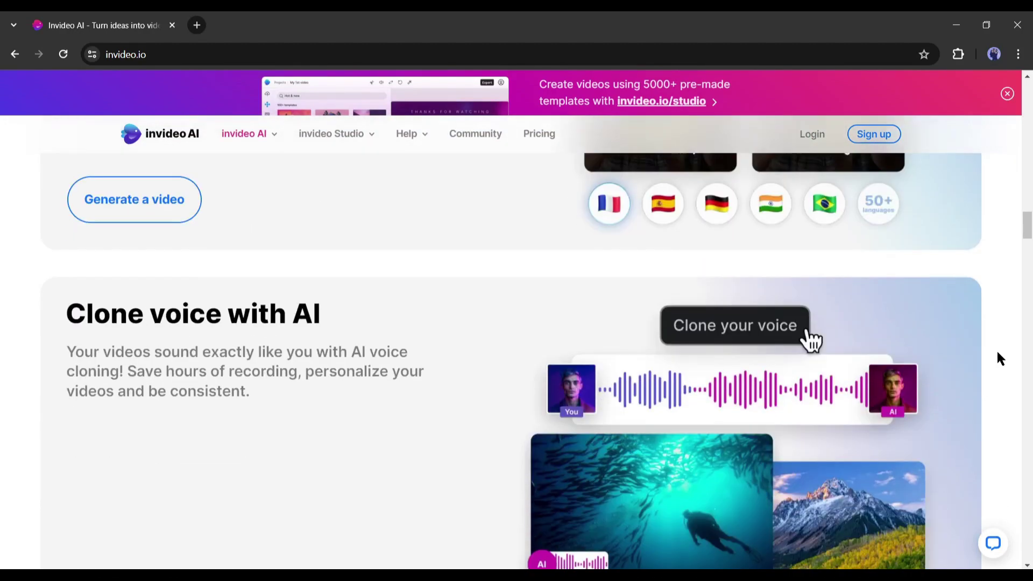
pyautogui.scroll(-10, 999, 357)
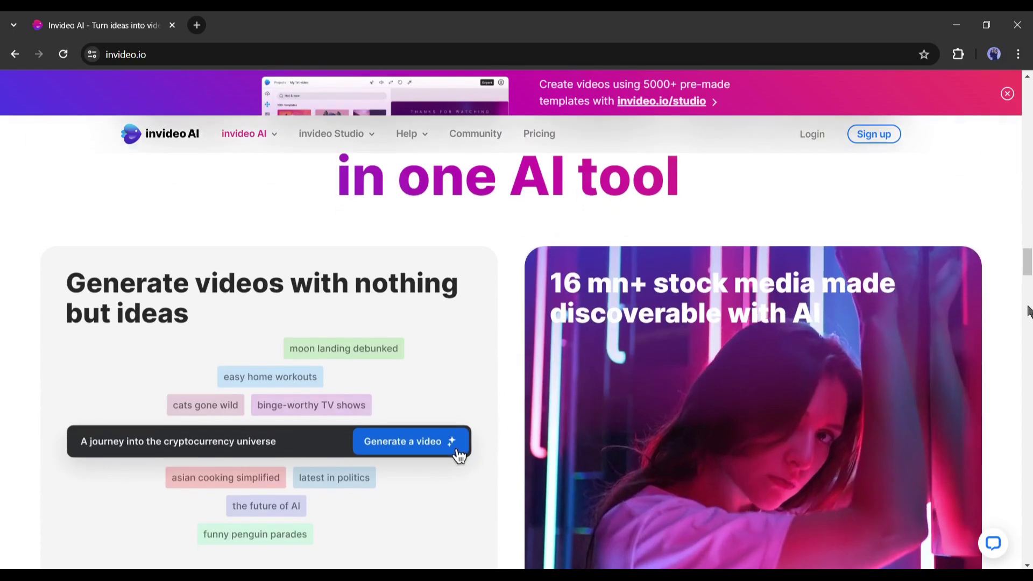
pyautogui.moveTo(1027, 261); pyautogui.dragTo(858, 92)
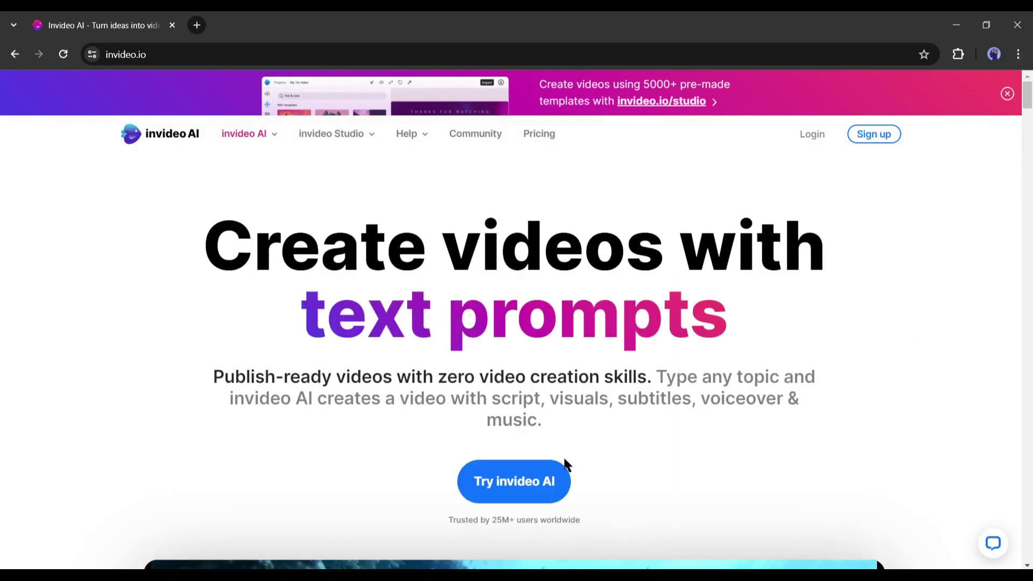
pyautogui.click(515, 479)
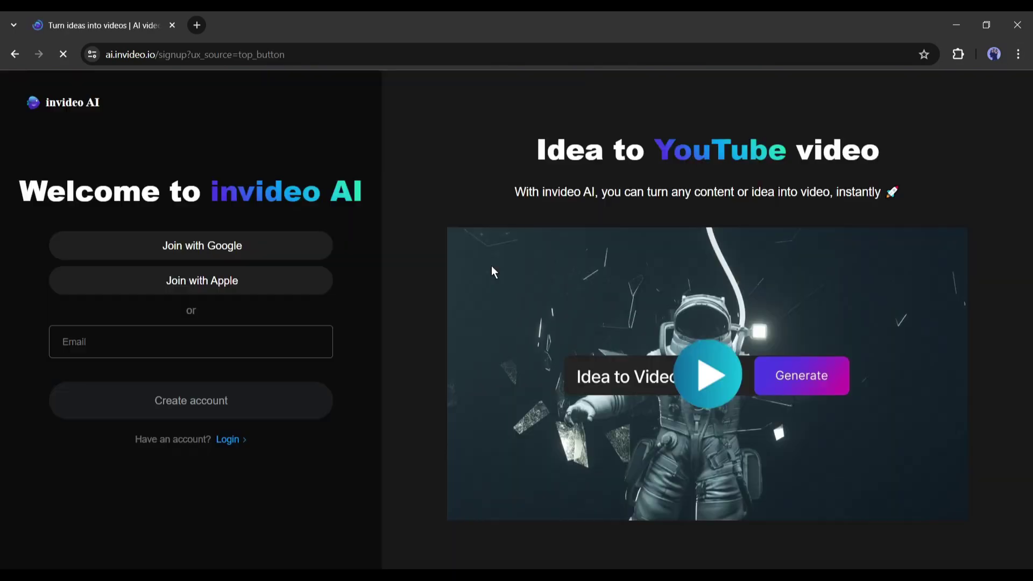
pyautogui.click(236, 246)
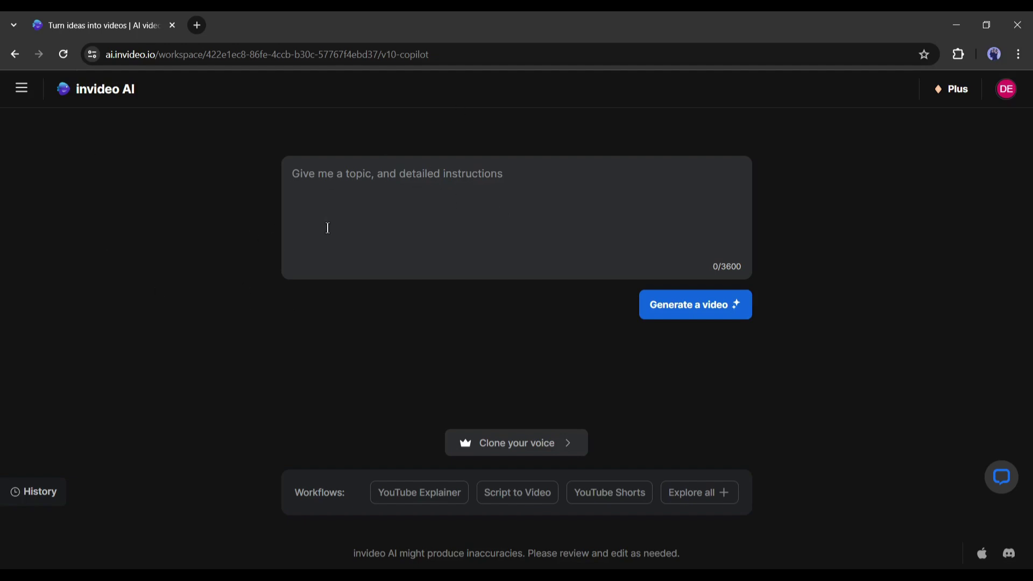
pyautogui.click(358, 210)
# - Turn on Beta features in the account's workspace settings
pyautogui.click(1005, 100)
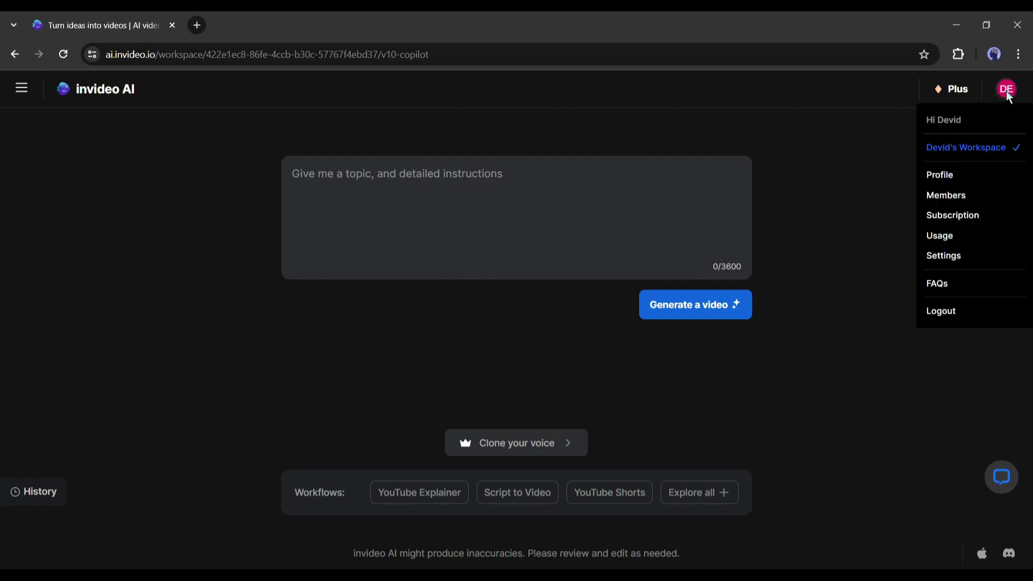
pyautogui.click(962, 263)
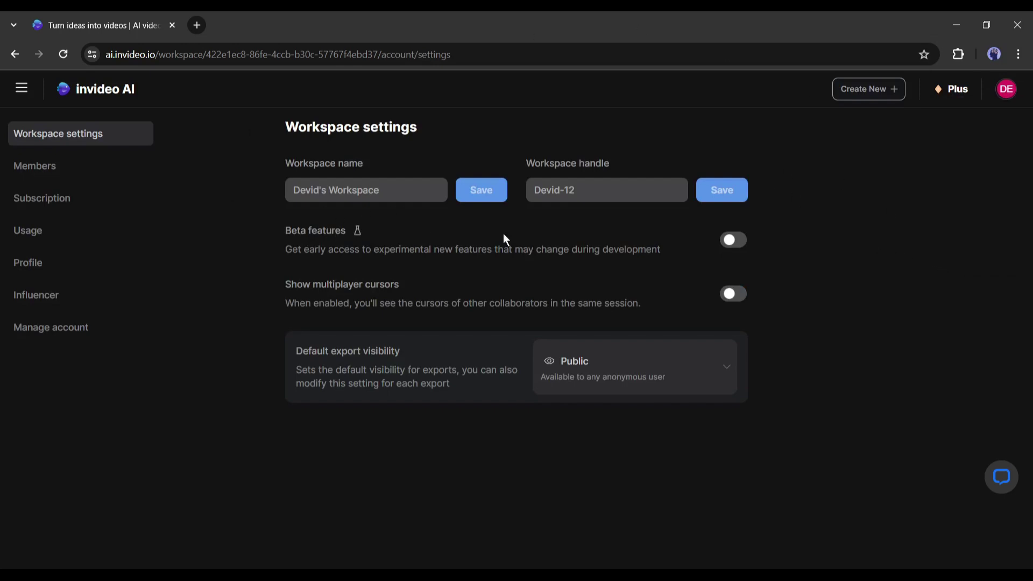
pyautogui.click(736, 244)
# - Start a new creation and open the Add Voice dialog for cloning a voice
pyautogui.click(890, 99)
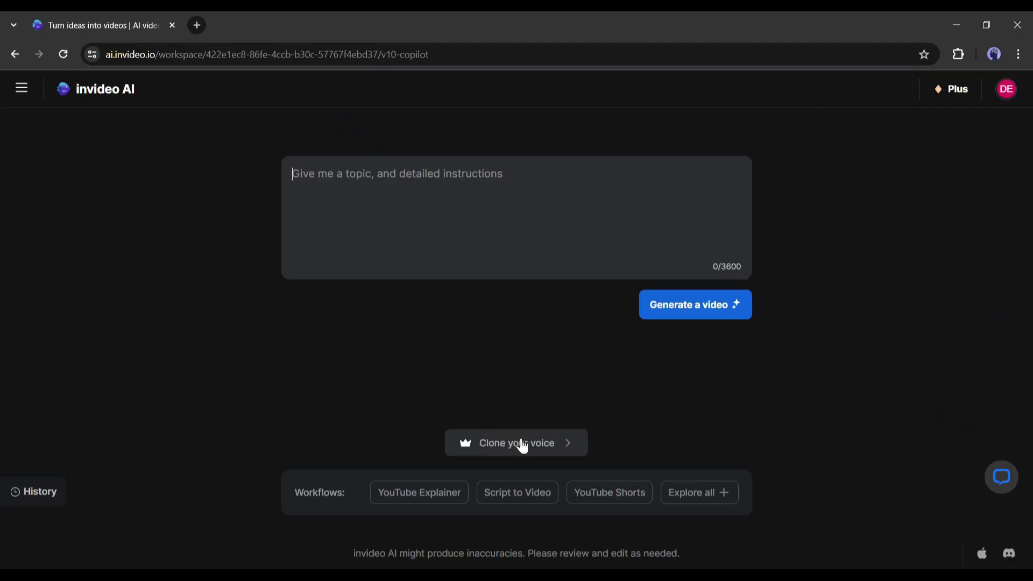
pyautogui.click(523, 445)
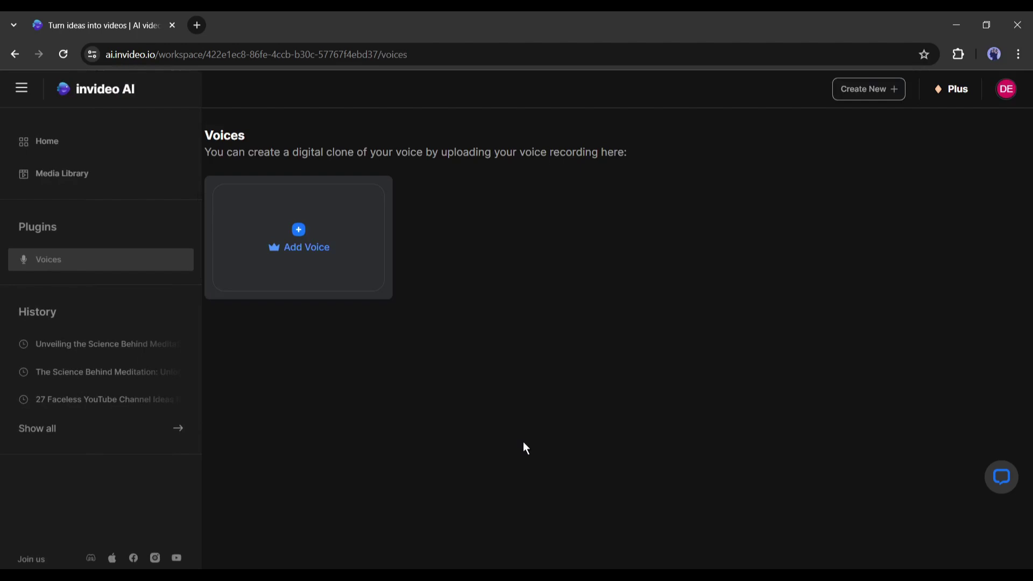
pyautogui.click(311, 245)
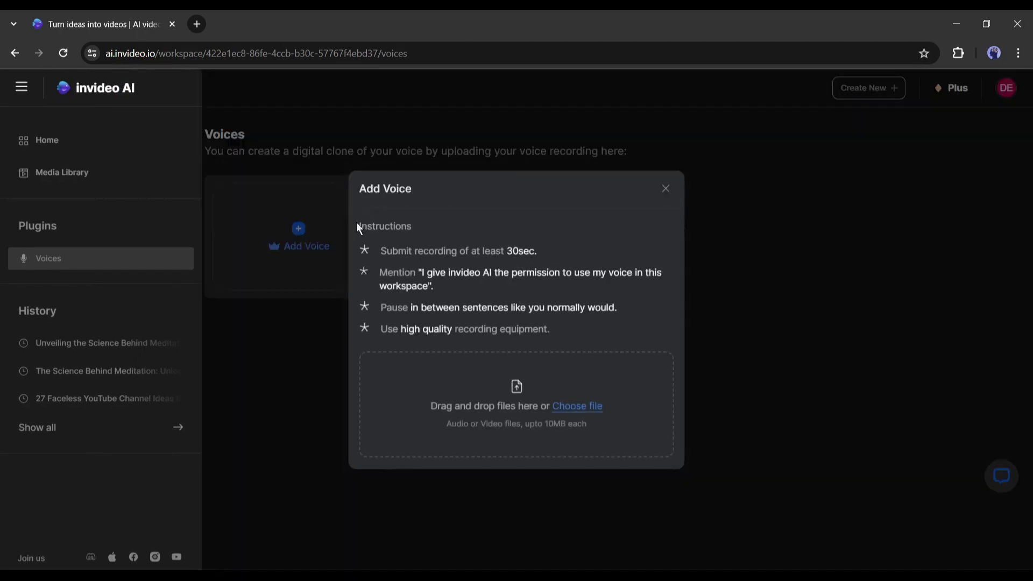
# - Read the Add Voice instructions on recording length, permission sentence, pauses and recording equipment
pyautogui.moveTo(357, 223); pyautogui.dragTo(444, 222)
pyautogui.click(433, 228)
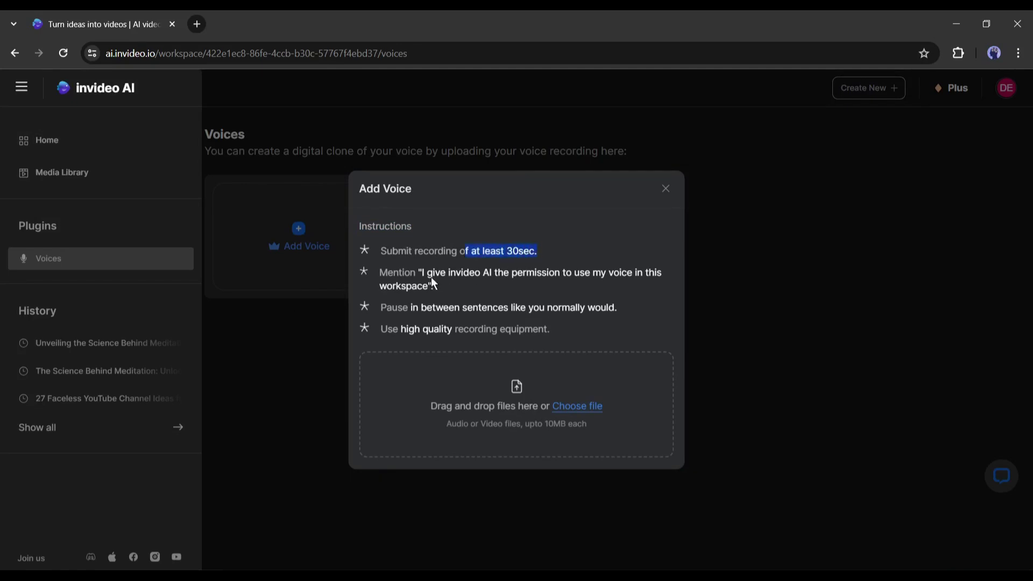
pyautogui.moveTo(425, 273)
pyautogui.mouseDown()
pyautogui.moveTo(437, 277)
pyautogui.moveTo(434, 288)
pyautogui.mouseUp()
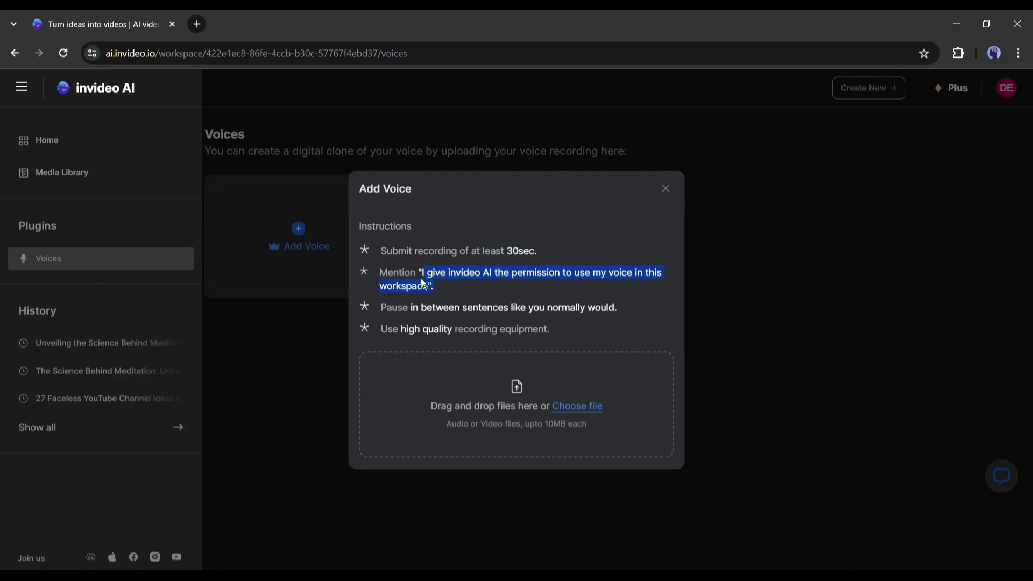
pyautogui.click(420, 278)
pyautogui.moveTo(412, 308); pyautogui.dragTo(549, 315)
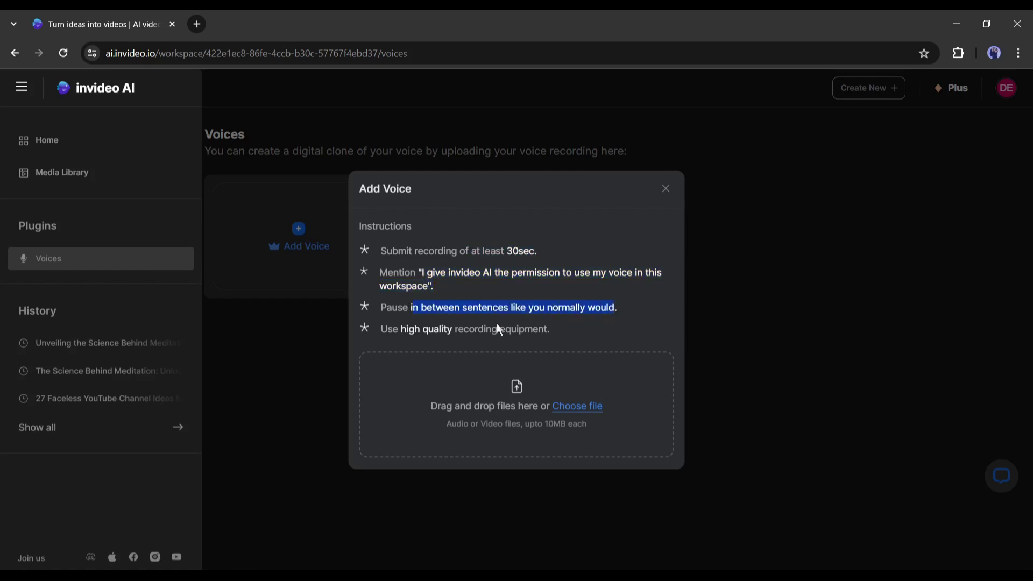
pyautogui.moveTo(399, 327); pyautogui.dragTo(427, 329)
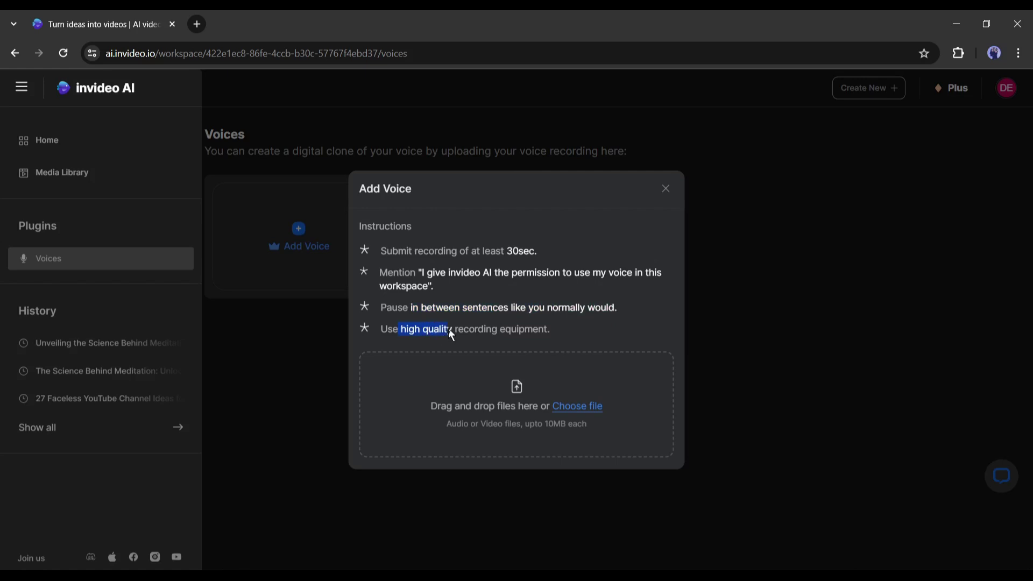
pyautogui.moveTo(560, 333); pyautogui.dragTo(525, 334)
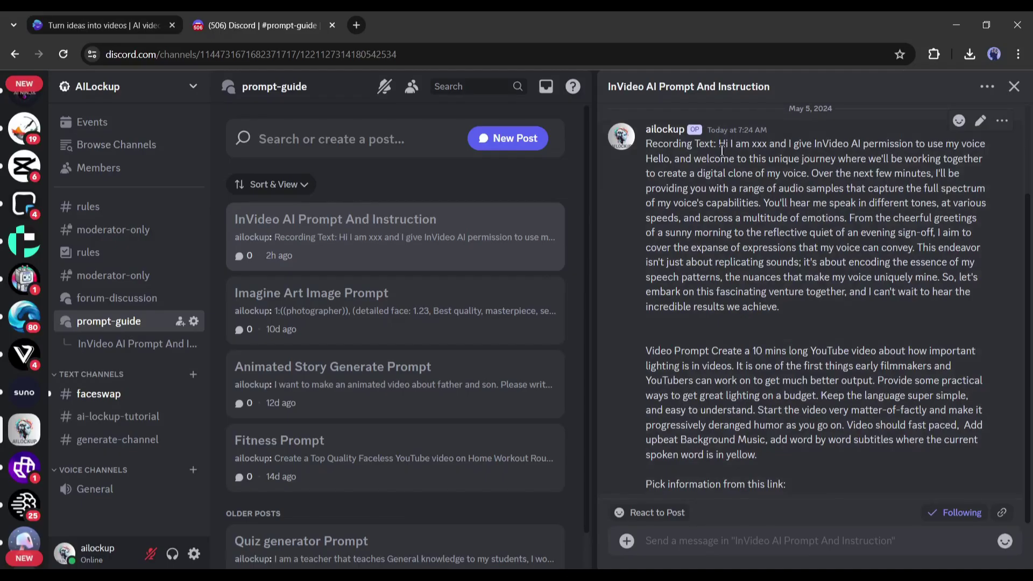
# - Switch to Discord, review the recording text in the prompt-guide post "InVideo AI Prompt And Instruction", and close Discord
pyautogui.moveTo(719, 144); pyautogui.dragTo(800, 306)
pyautogui.click(759, 105)
pyautogui.click(120, 328)
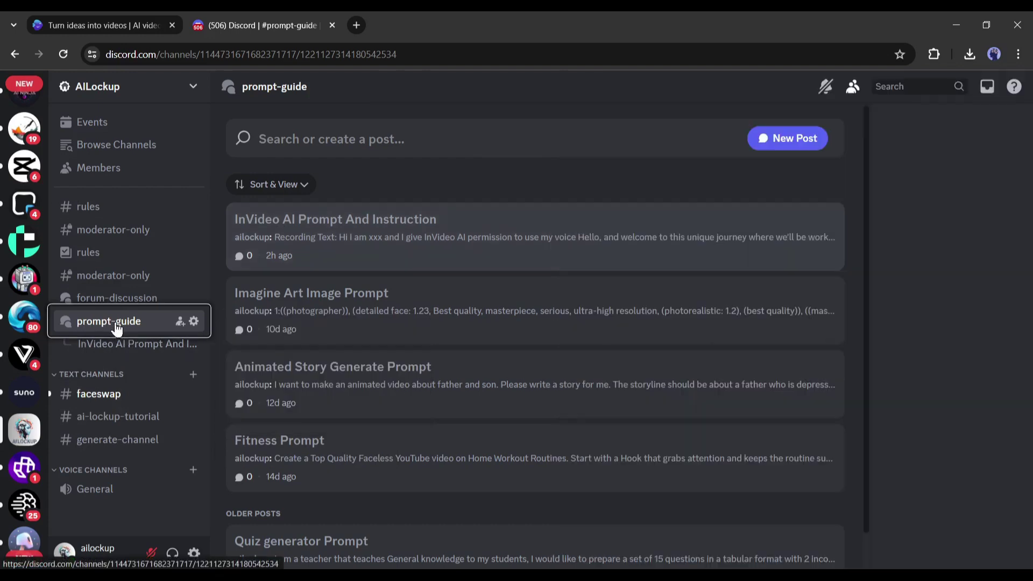
pyautogui.click(473, 268)
pyautogui.hotkey('ctrl', 'w')
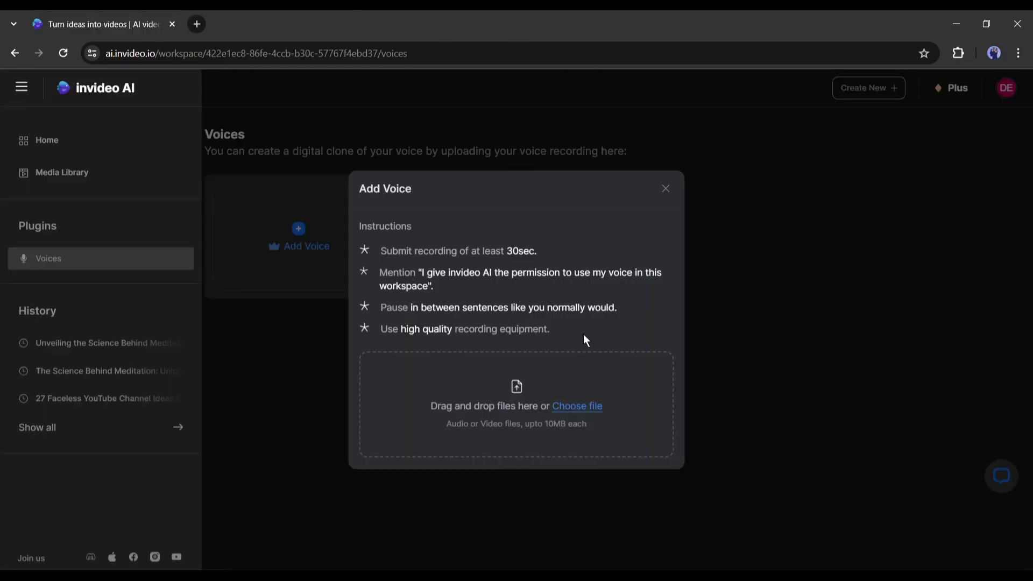
# - Upload Invideo.wav as the voice sample, confirm all four voice statements and submit the sample
pyautogui.click(571, 407)
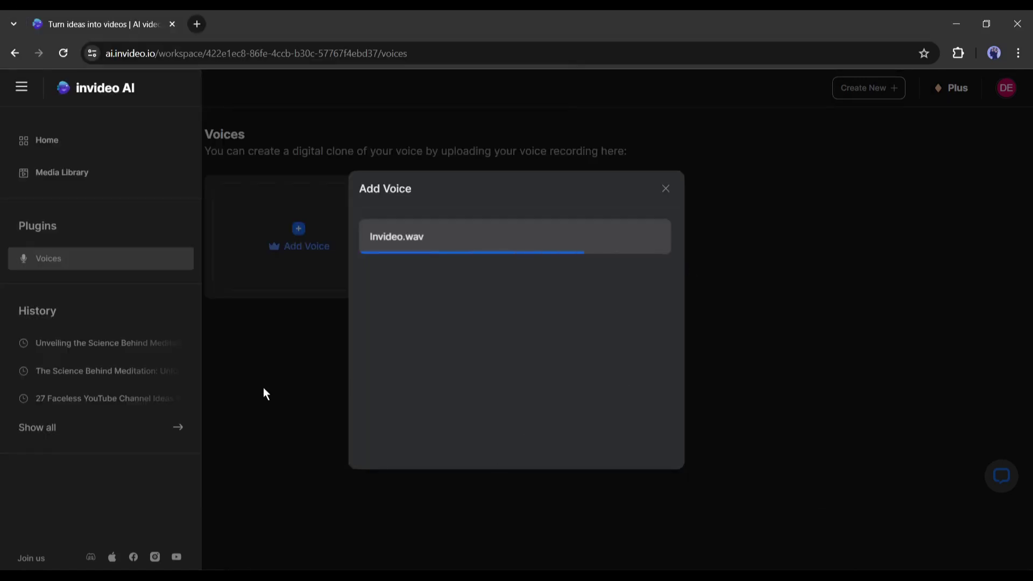
pyautogui.click(366, 278)
pyautogui.click(366, 306)
pyautogui.click(366, 334)
pyautogui.click(366, 362)
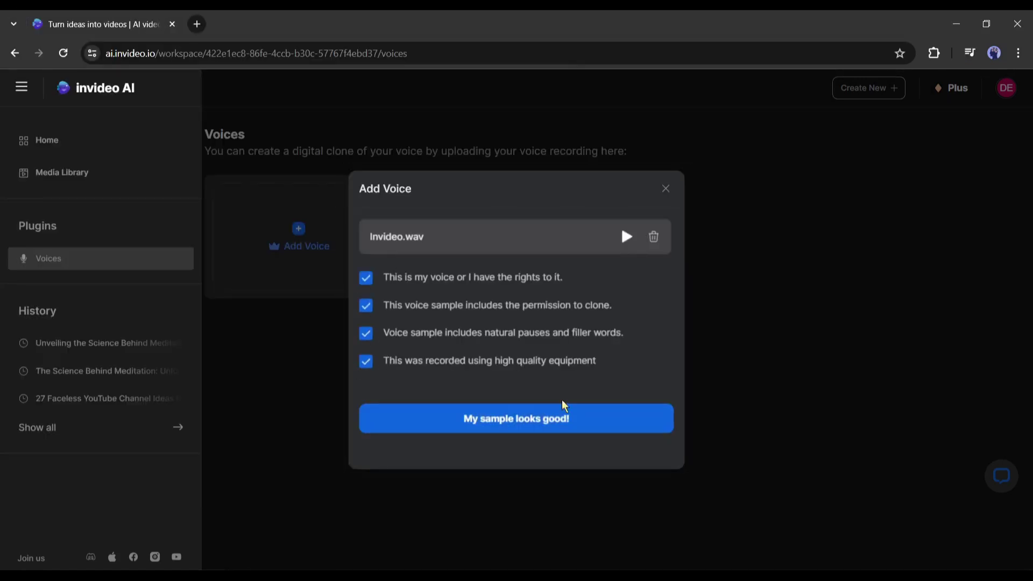
pyautogui.click(511, 418)
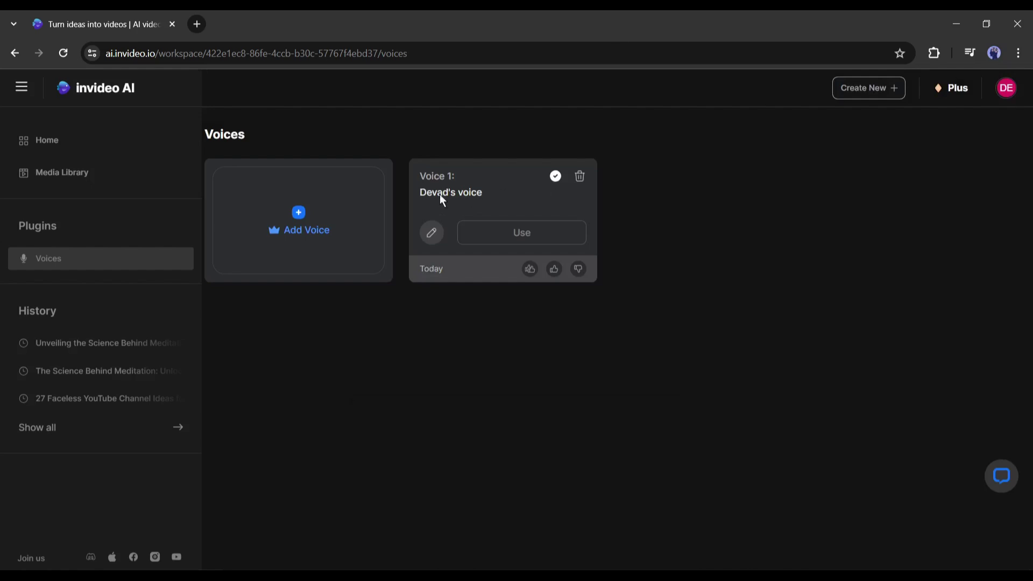
# - Correct the spelling of the person's name in Voice 1's title and use that voice for a video
pyautogui.click(433, 233)
pyautogui.click(403, 319)
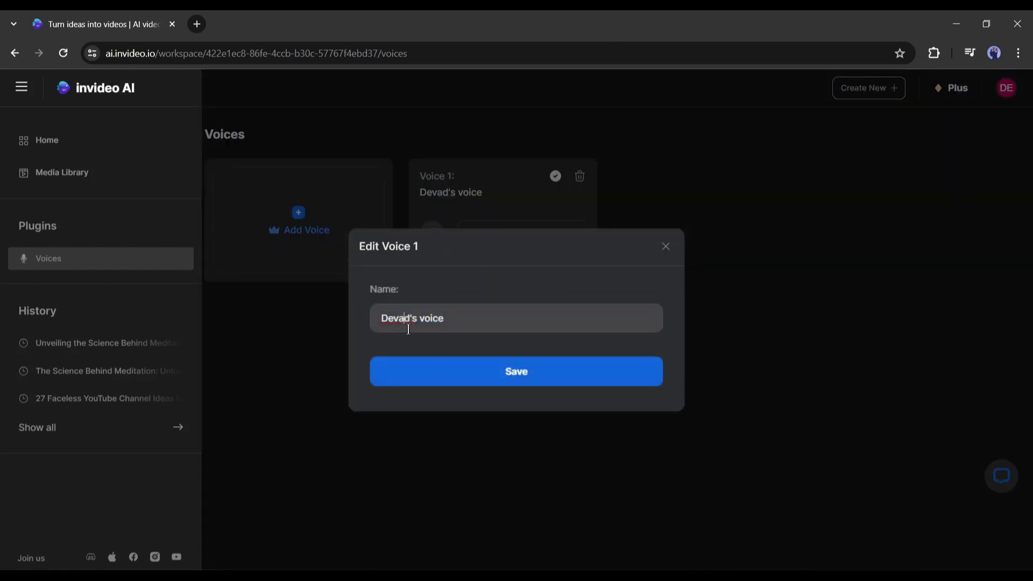
pyautogui.press('BackSpace')
pyautogui.write('i')
pyautogui.click(508, 377)
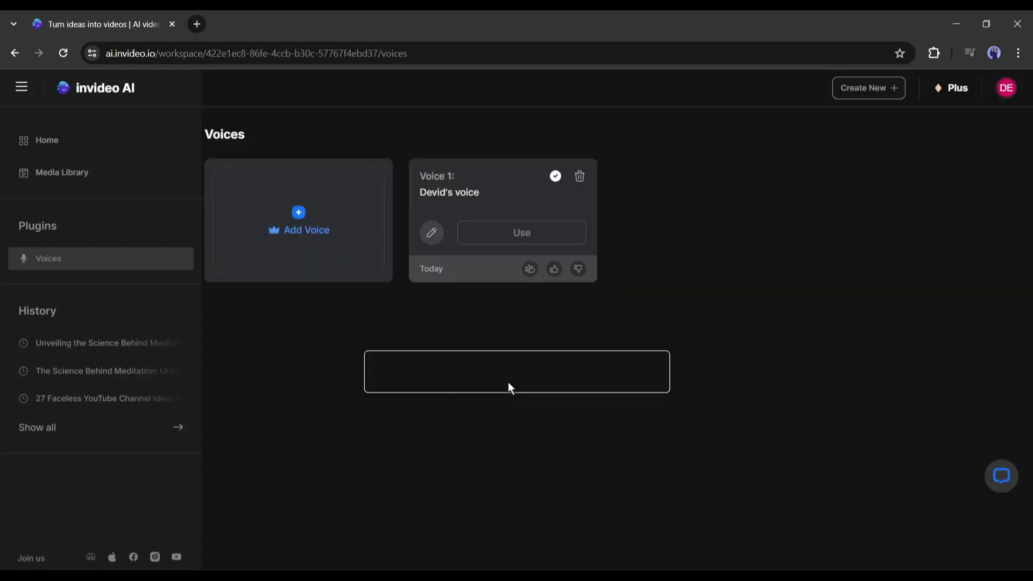
pyautogui.click(522, 234)
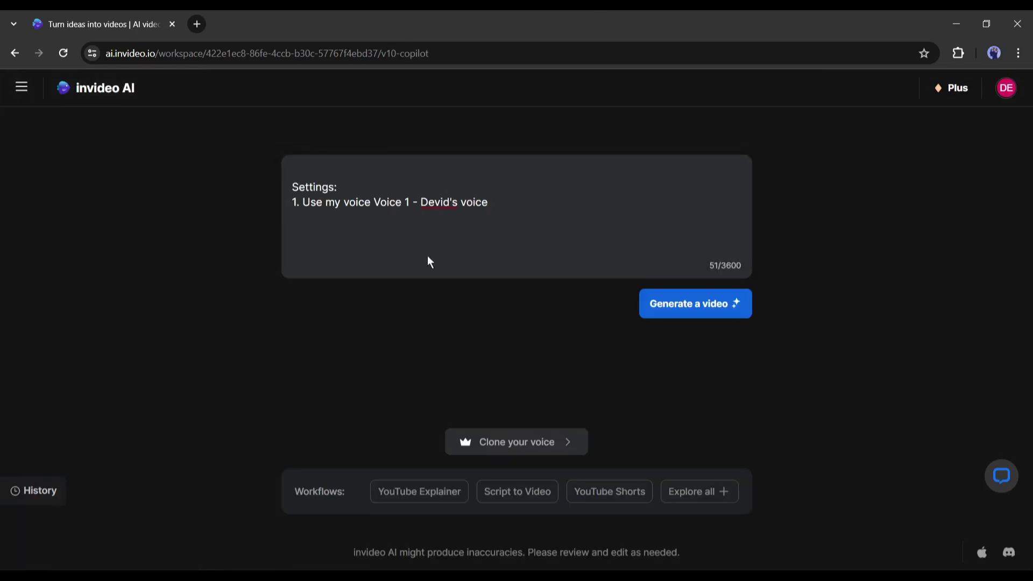
pyautogui.click(370, 247)
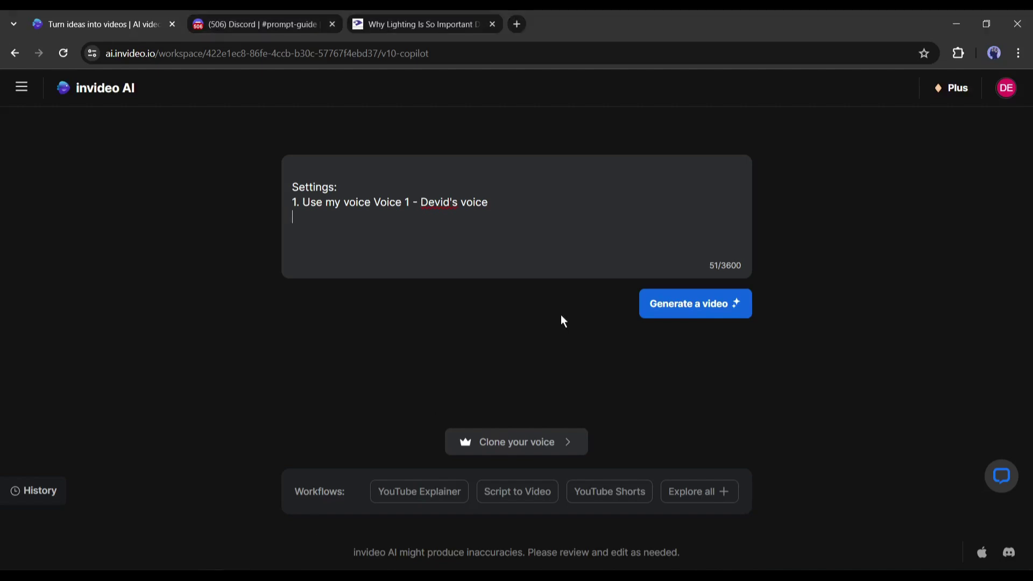
pyautogui.write('Create a video on How to make ')
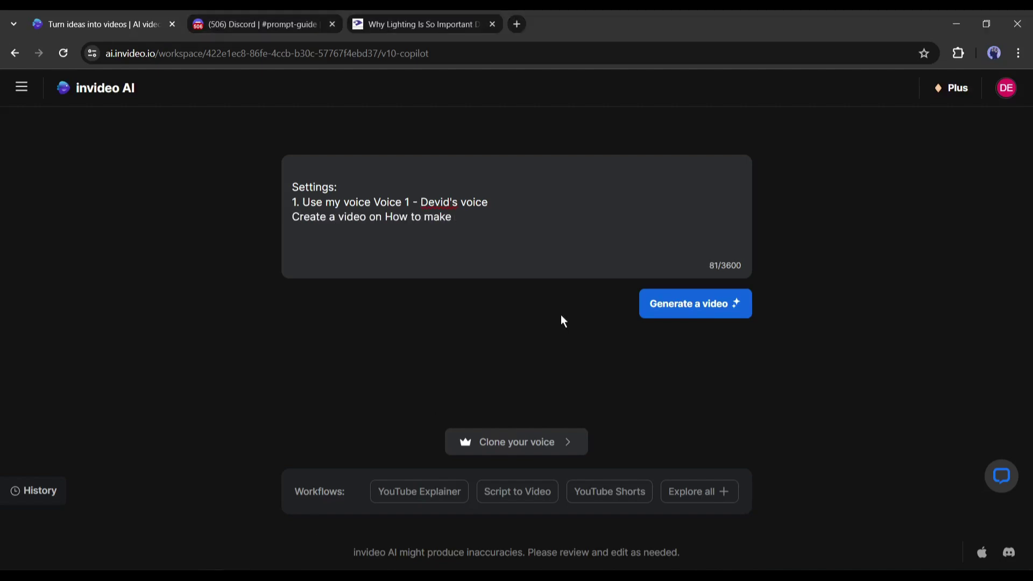
pyautogui.write('cake on home')
pyautogui.moveTo(530, 218); pyautogui.dragTo(509, 221)
pyautogui.press('BackSpace')
# - Paste the prepared prompt for a 10 mins long YouTube video about how important lighting is below the voice setting
pyautogui.hotkey('ctrl', 'v')
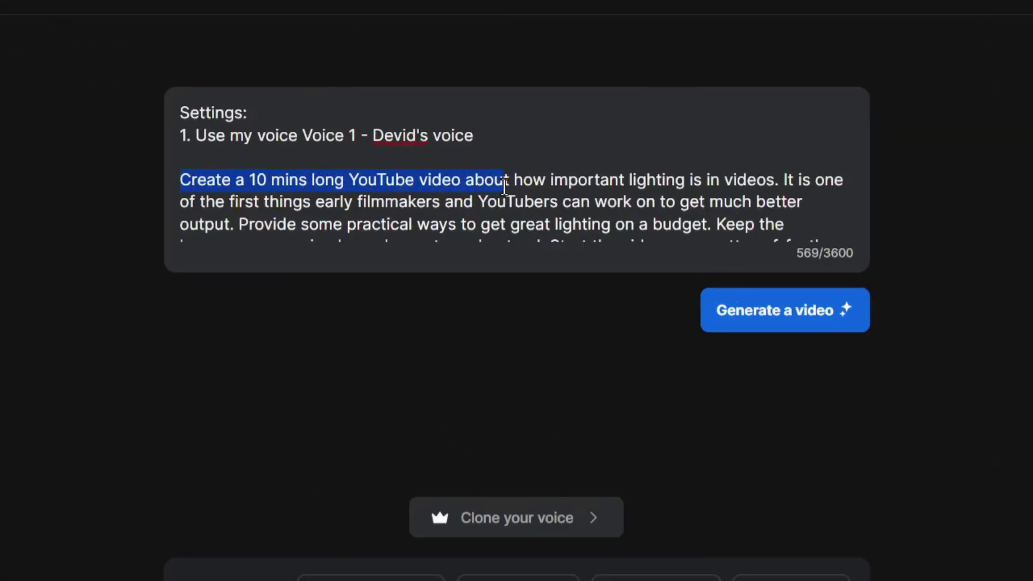
# - Review the pasted prompt's topic, budget lighting, humor, pacing, background music and subtitle instructions
pyautogui.click(560, 173)
pyautogui.moveTo(516, 179); pyautogui.dragTo(412, 226)
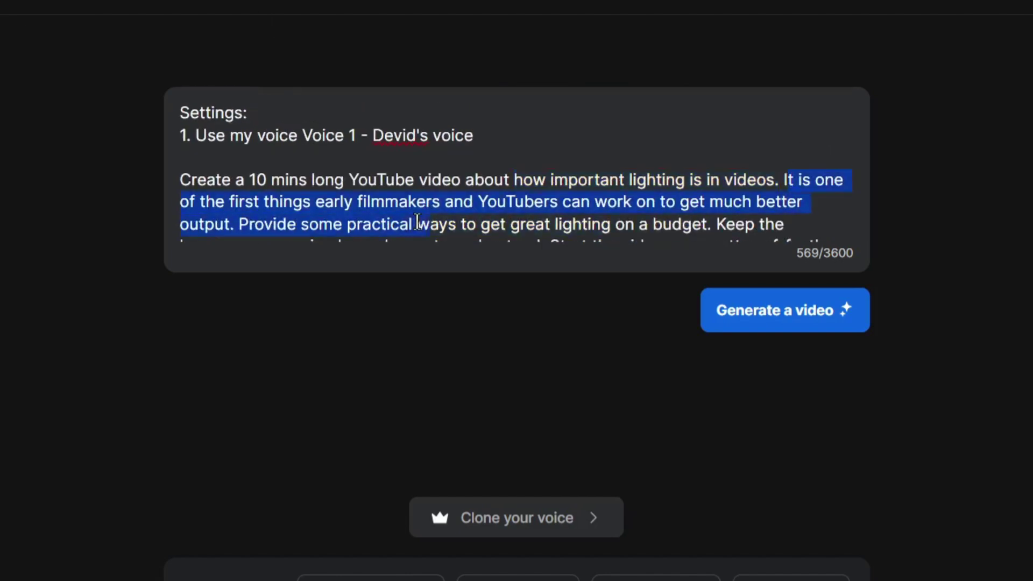
pyautogui.scroll(-2, 411, 242)
pyautogui.moveTo(431, 125); pyautogui.dragTo(746, 129)
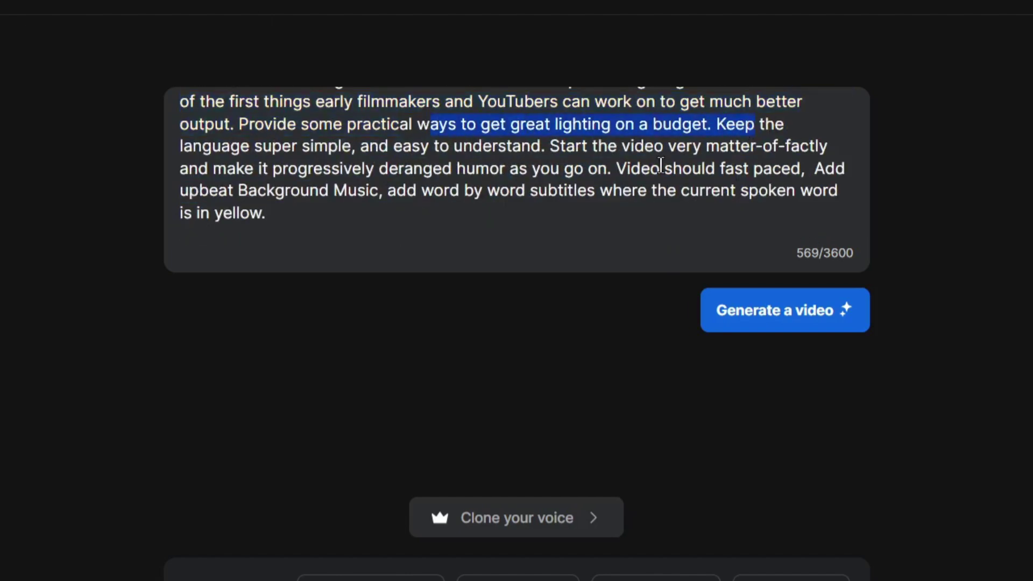
pyautogui.moveTo(214, 169); pyautogui.dragTo(452, 169)
pyautogui.moveTo(612, 168); pyautogui.dragTo(832, 170)
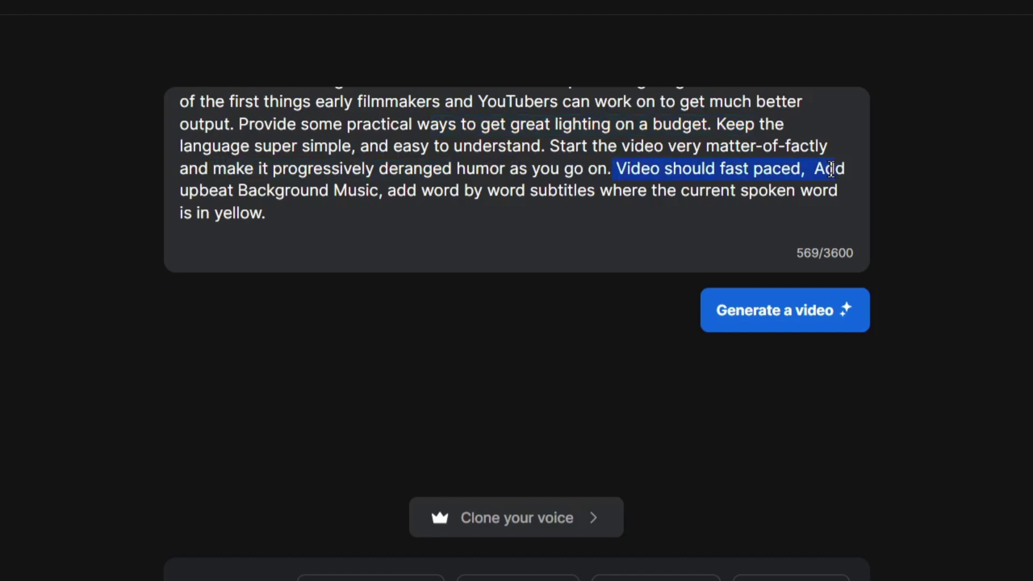
pyautogui.moveTo(185, 190); pyautogui.dragTo(235, 190)
pyautogui.moveTo(440, 190); pyautogui.dragTo(596, 190)
pyautogui.moveTo(711, 191); pyautogui.dragTo(843, 190)
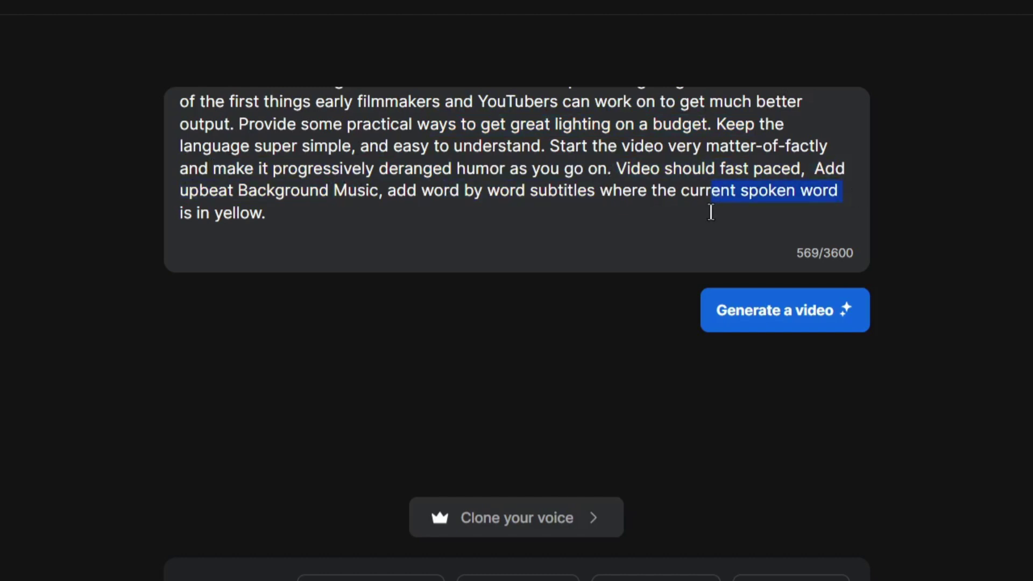
pyautogui.moveTo(196, 213); pyautogui.dragTo(346, 226)
# - Append "Pick information from this link:" below the prompt text, followed by the platt.edu lighting-important-production article link
pyautogui.click(462, 235)
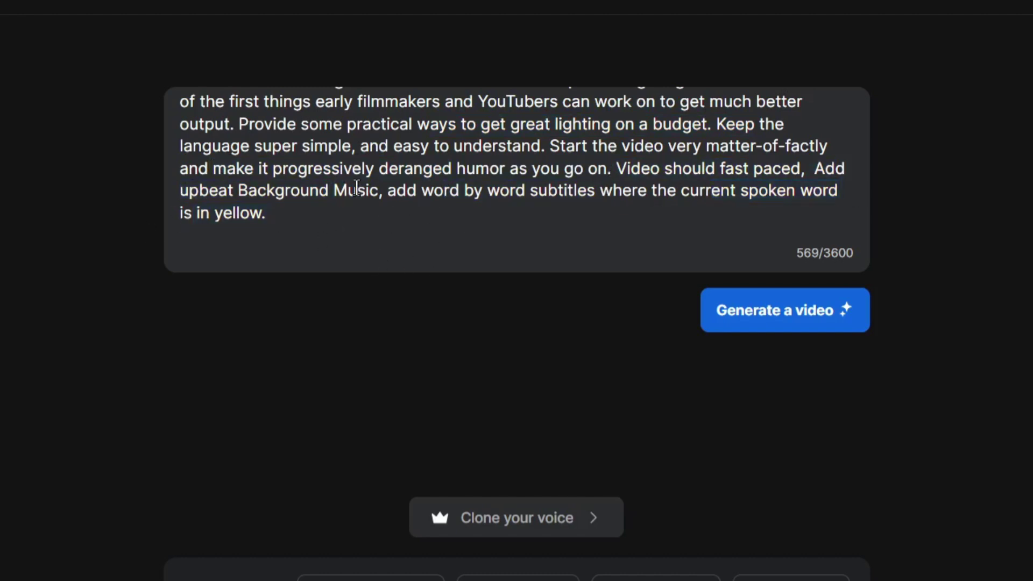
pyautogui.press('Return')
pyautogui.press('Return')
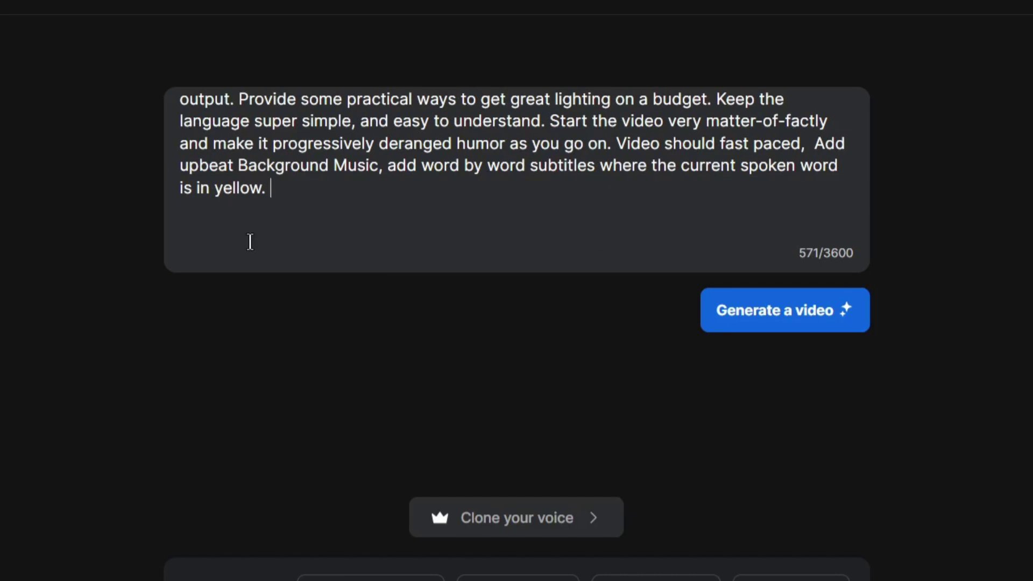
pyautogui.write('Pick information from this link:')
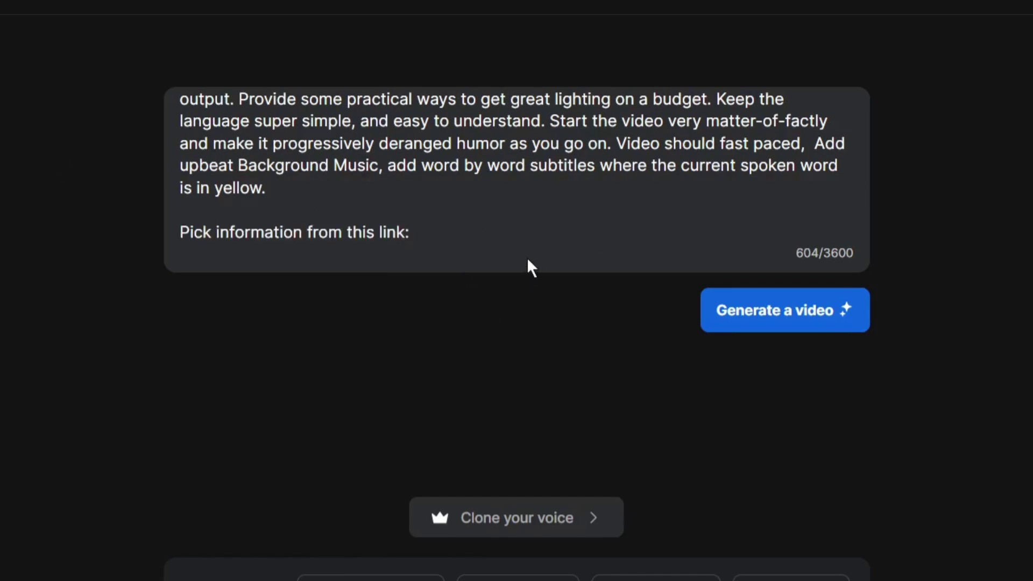
pyautogui.write('https://platt.edu/blog/lighting-important-production/#:~:text=Lighting%20helps%20tell%20the%20story%20and%20shape%20the%20experience&text=You%20can%20just%20as%20easily,look%20at%20the%20wrong%20things.')
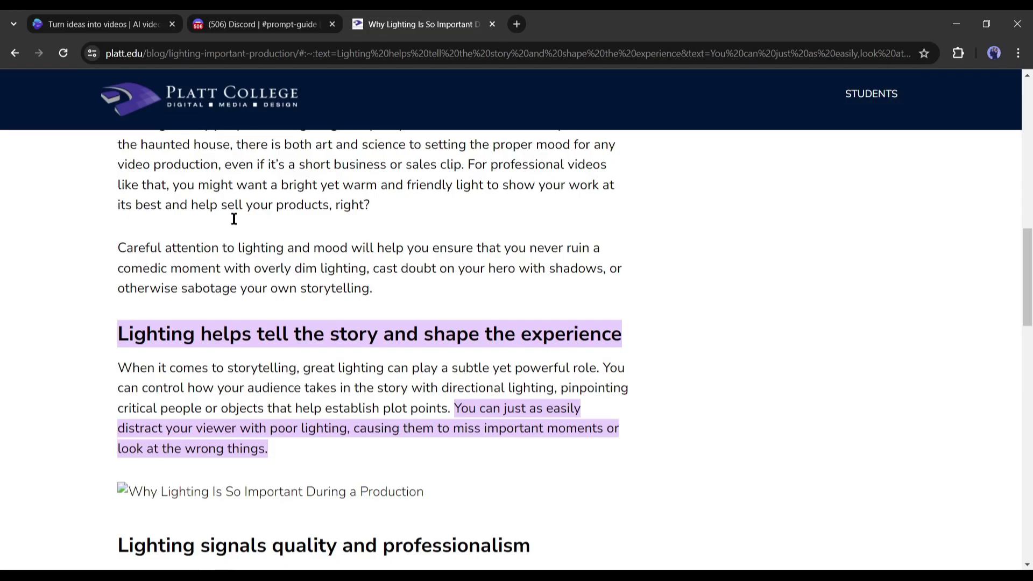
# - Review the platt.edu lighting article and the video prompt text in the Discord prompt-guide post
pyautogui.scroll(-15, 295, 219)
pyautogui.scroll(-5, 392, 376)
pyautogui.scroll(20, 378, 258)
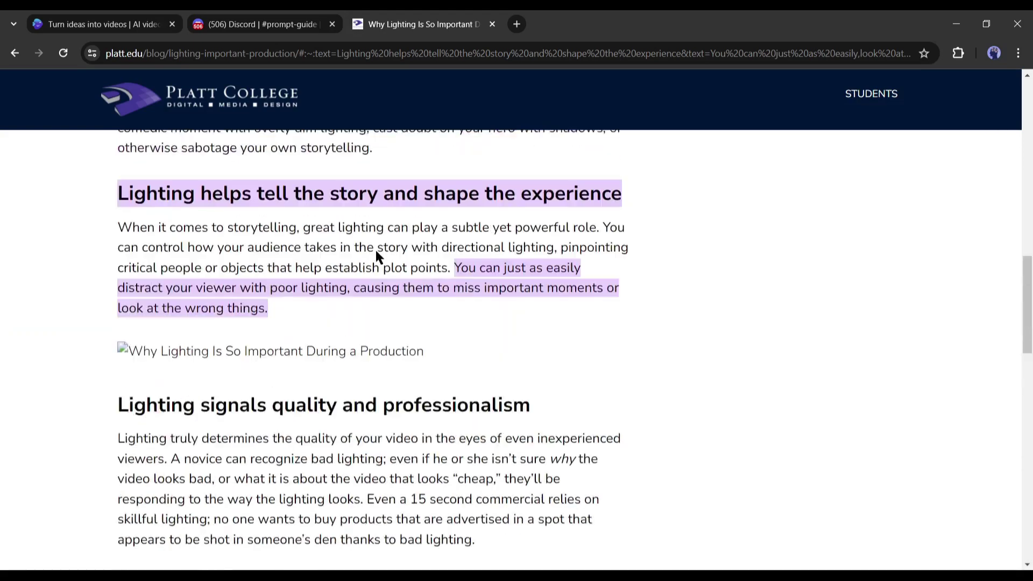
pyautogui.hotkey('ctrl', 'w')
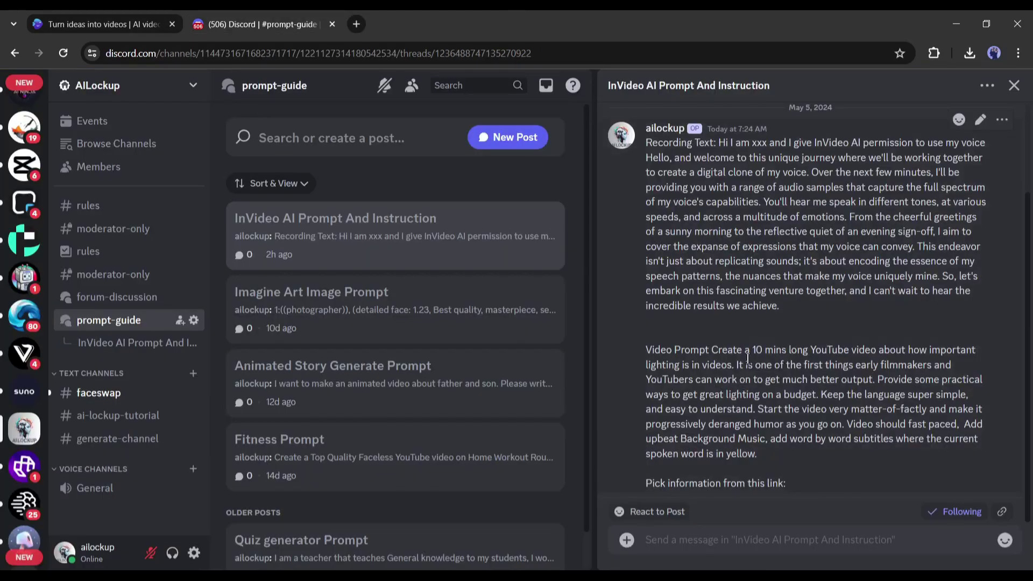
pyautogui.moveTo(676, 347); pyautogui.dragTo(808, 453)
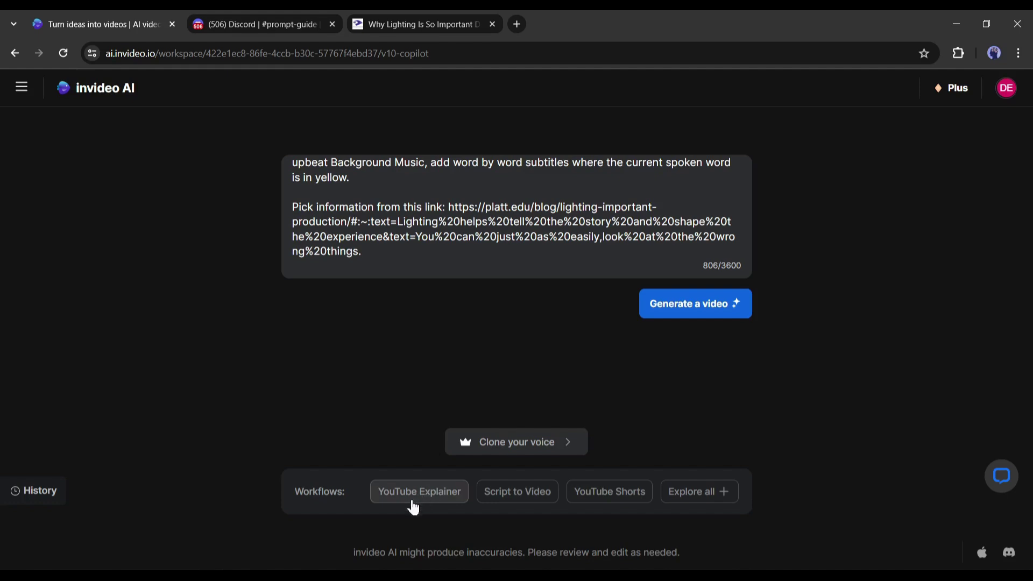
# - Open the YouTube Explainer workflow, set the length to 4 minutes, and inspect the creative directions and background music fields
pyautogui.click(697, 492)
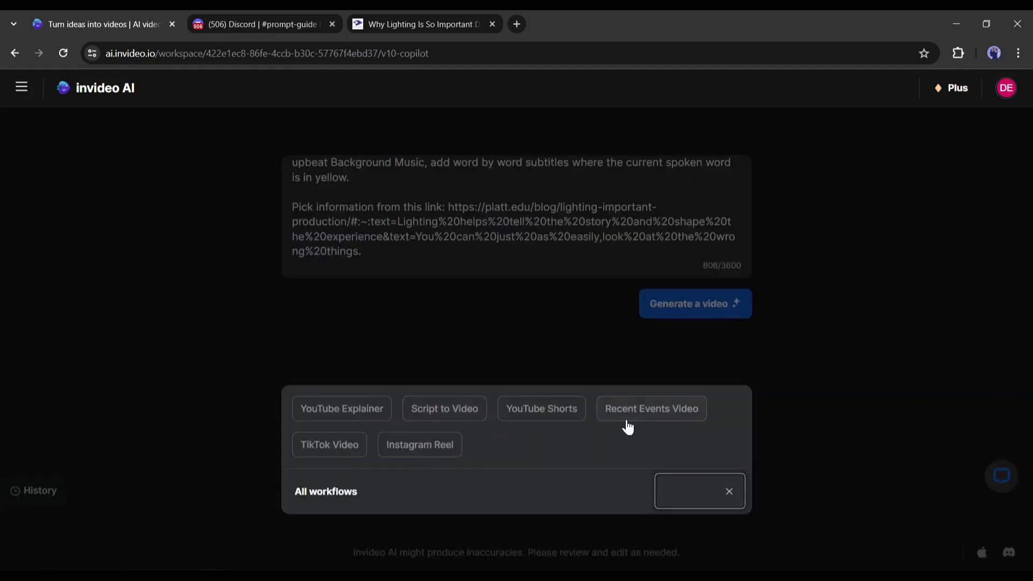
pyautogui.click(344, 410)
pyautogui.click(414, 157)
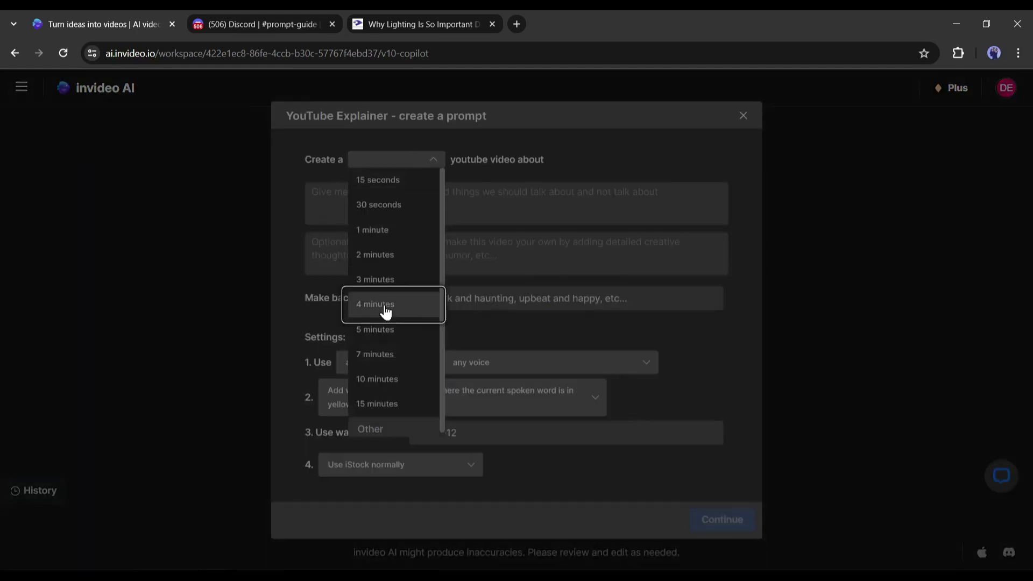
pyautogui.click(386, 309)
pyautogui.click(351, 251)
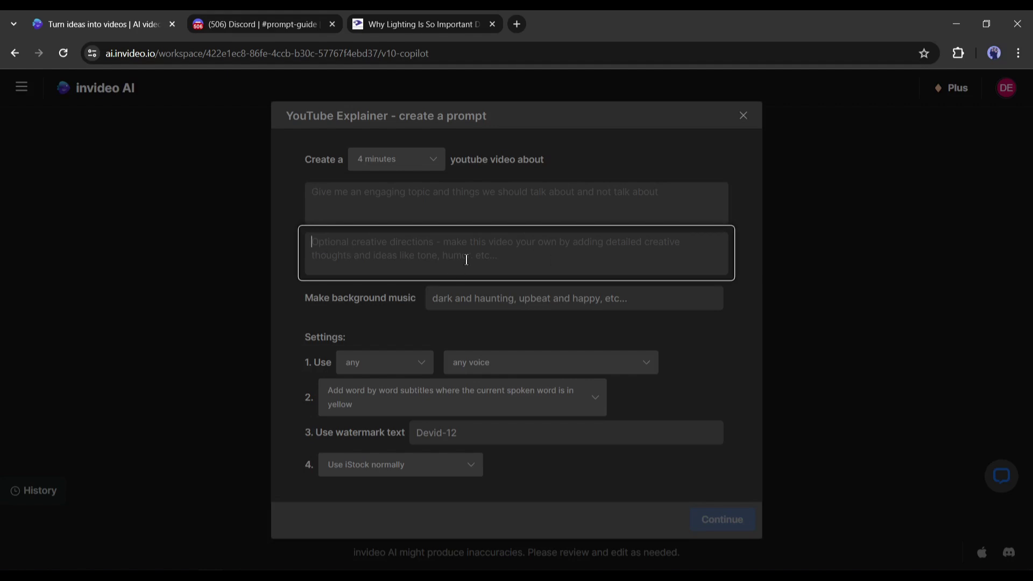
pyautogui.click(491, 303)
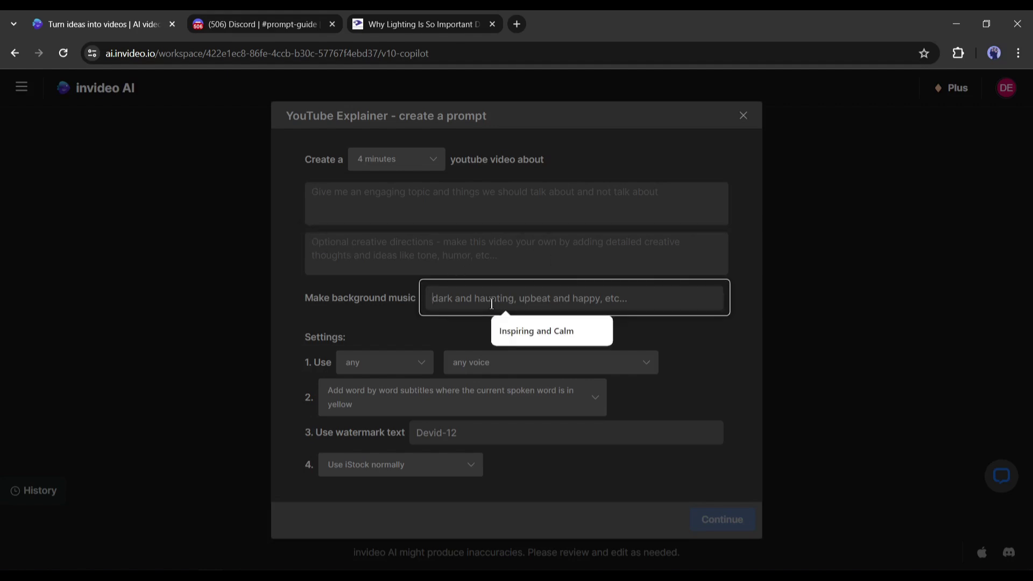
# - Check the workflow's voice and iStock options, set subtitles to Add subtitles, and close the form without continuing
pyautogui.click(384, 364)
pyautogui.click(530, 363)
pyautogui.click(689, 370)
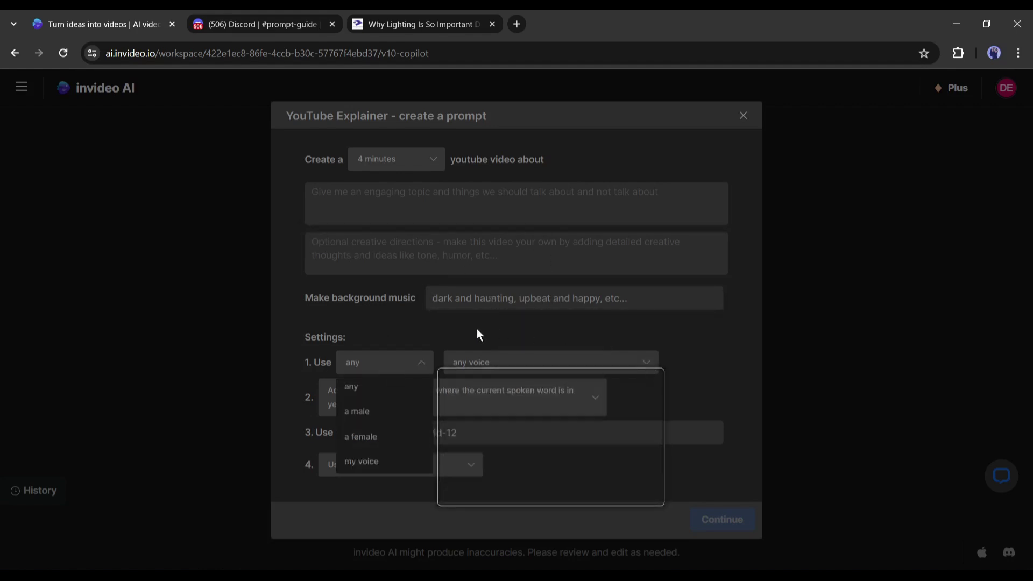
pyautogui.click(477, 328)
pyautogui.click(389, 406)
pyautogui.click(377, 429)
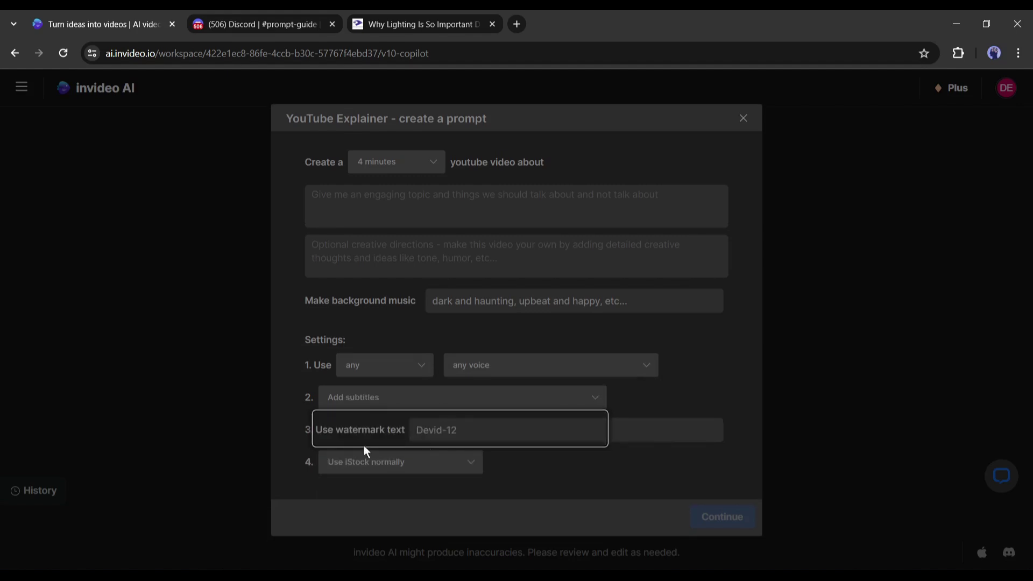
pyautogui.click(435, 464)
pyautogui.click(435, 464)
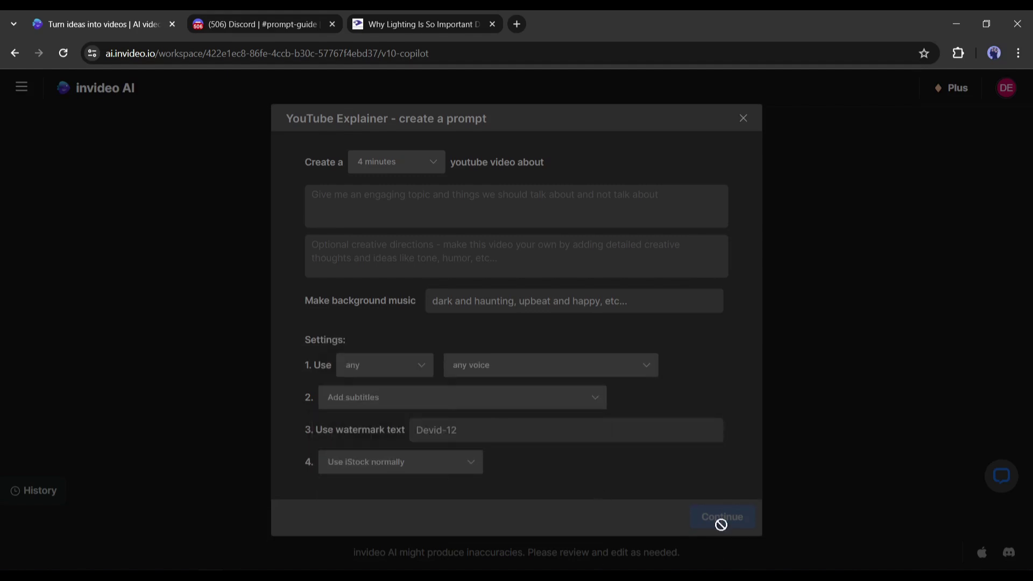
pyautogui.click(744, 120)
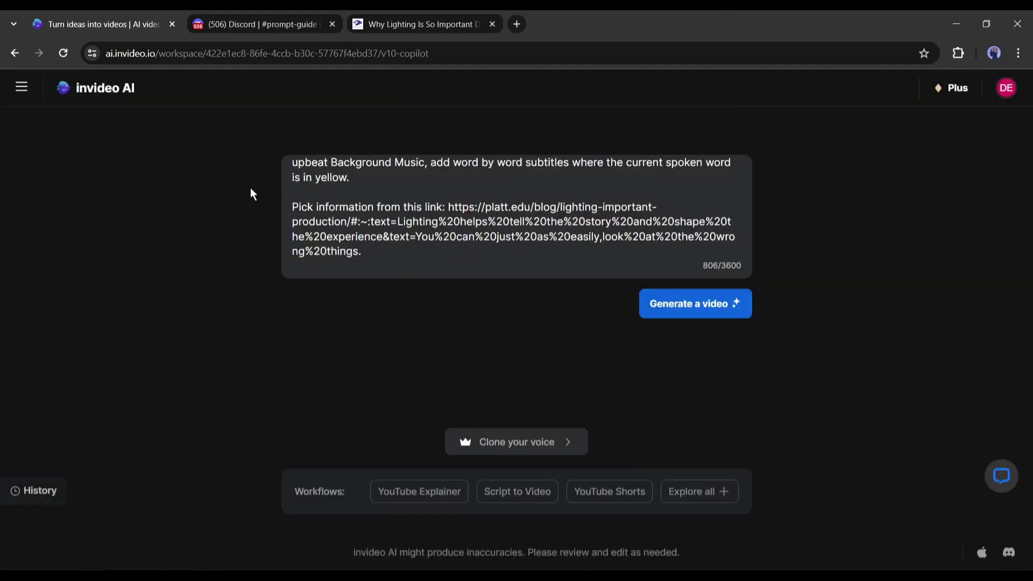
# - Submit the pasted prompt and generate the video with YouTubers as the audience, keeping the Bright look and the Youtube platform
pyautogui.click(708, 309)
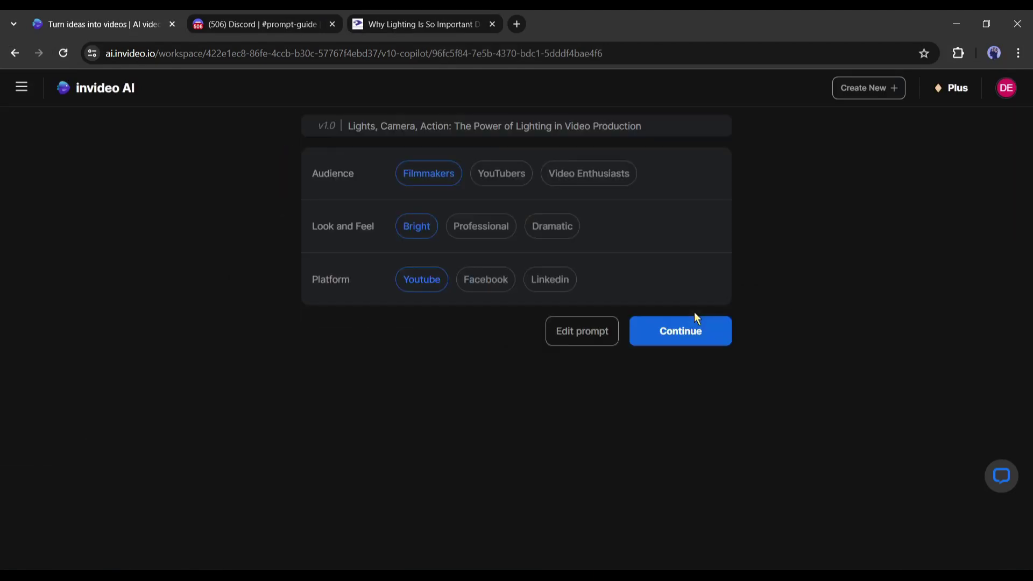
pyautogui.click(592, 178)
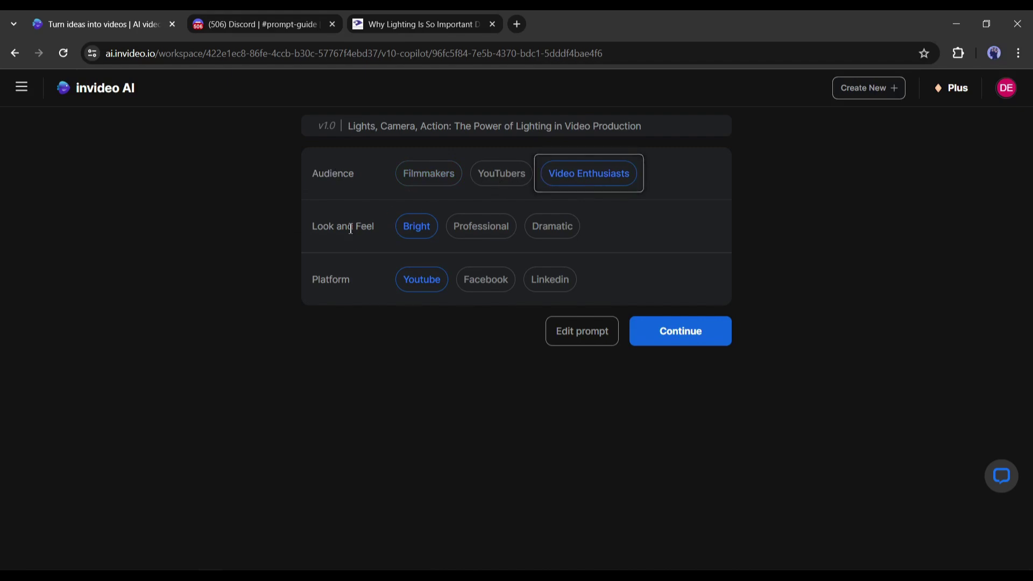
pyautogui.click(422, 178)
pyautogui.click(505, 175)
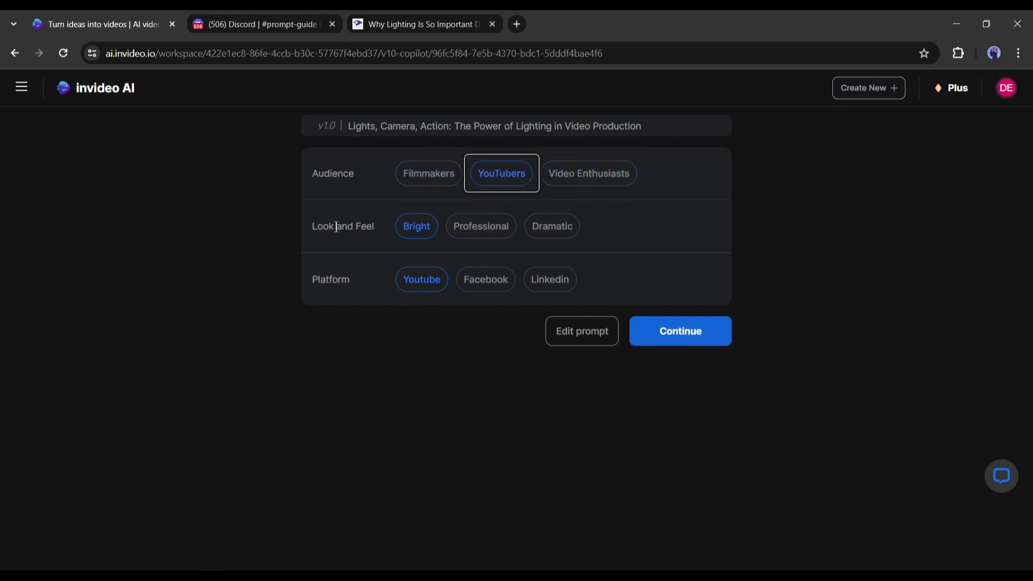
pyautogui.moveTo(323, 227); pyautogui.dragTo(624, 229)
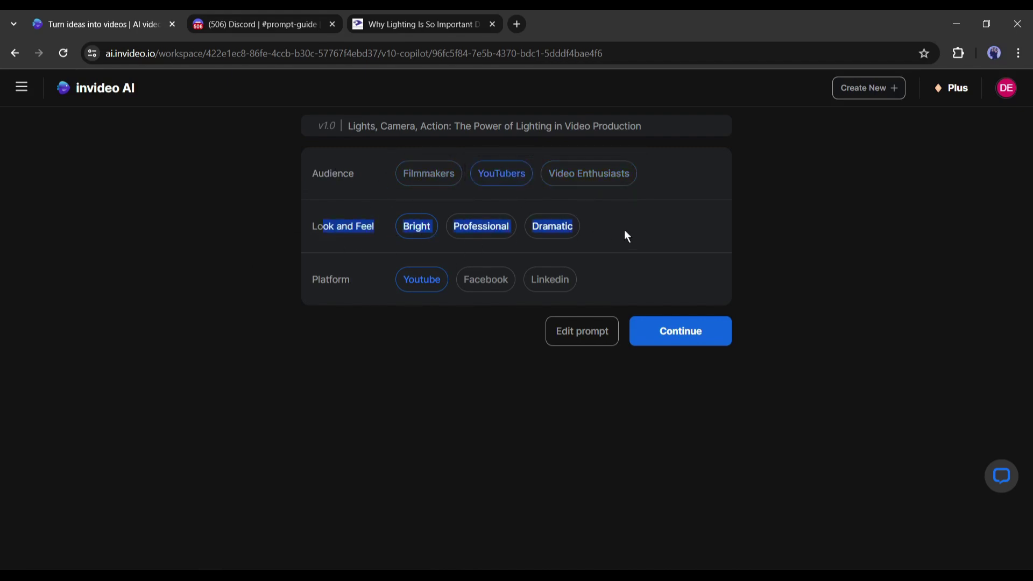
pyautogui.click(311, 231)
pyautogui.click(702, 338)
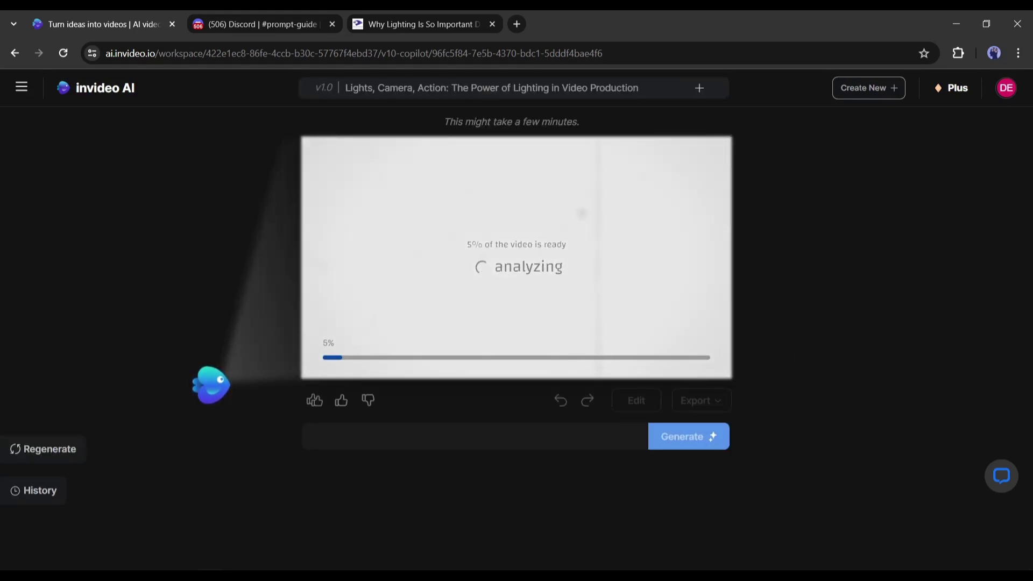
# - Preview the opening of the generated video and look at the suggested edit commands
pyautogui.click(316, 367)
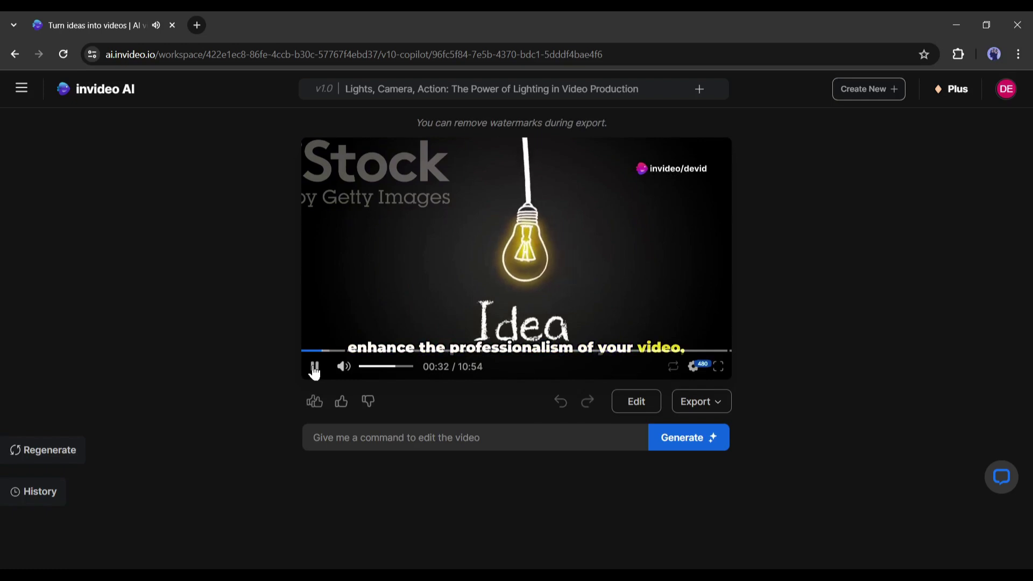
pyautogui.click(315, 368)
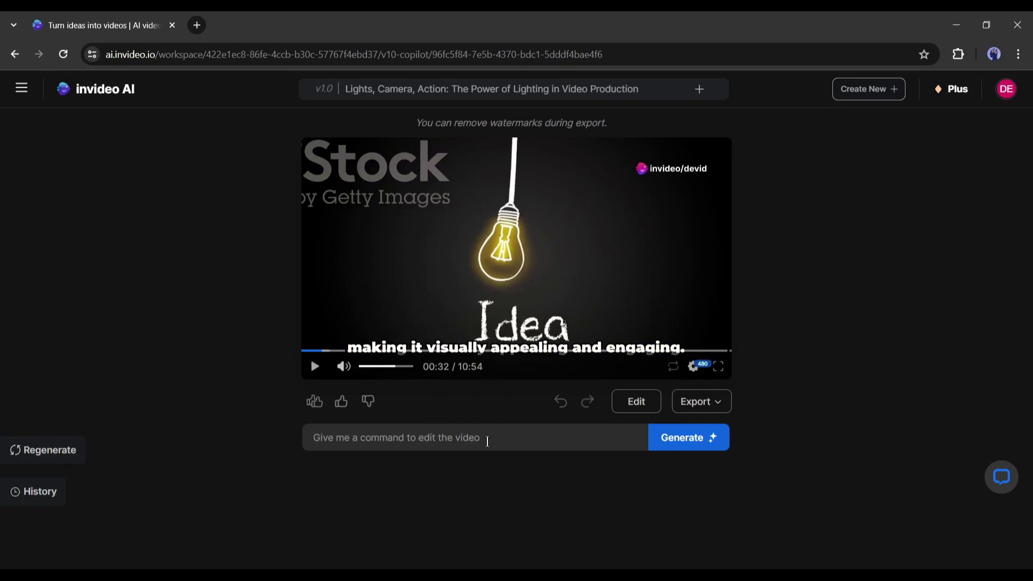
pyautogui.click(443, 442)
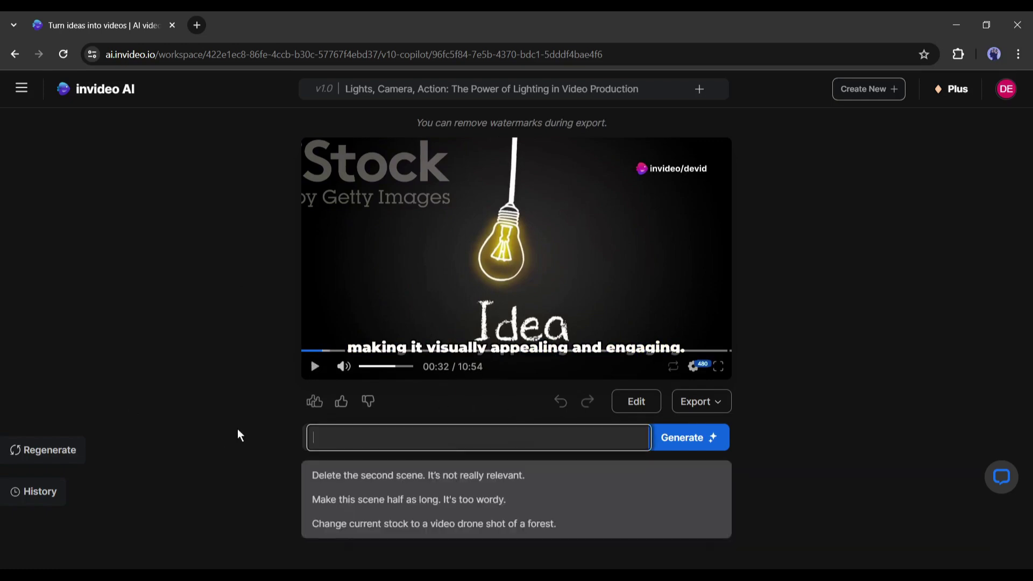
pyautogui.click(208, 455)
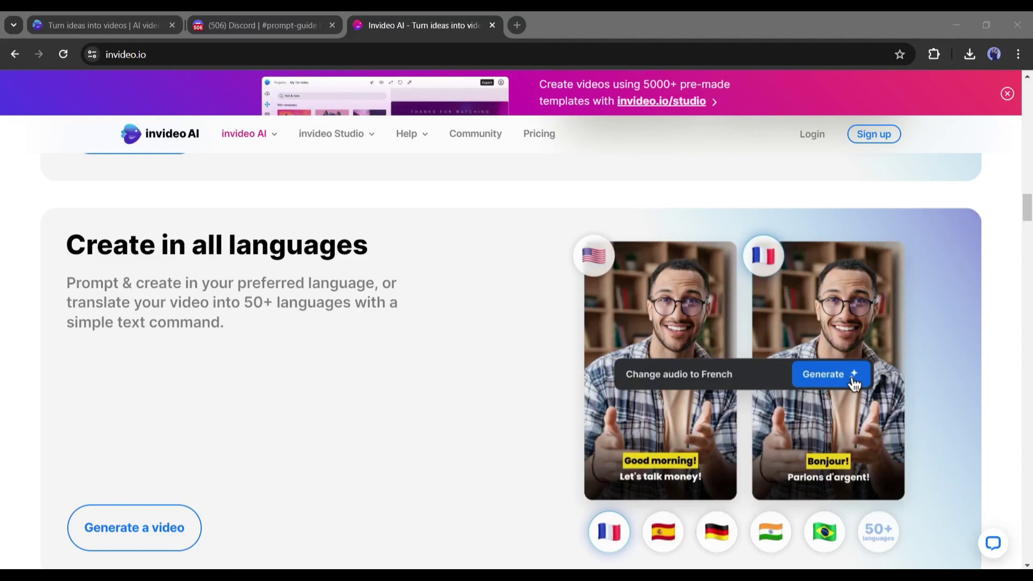
# - Read the "Create in all languages" description on the invideo.io homepage
pyautogui.click(164, 336)
pyautogui.moveTo(64, 285); pyautogui.dragTo(402, 285)
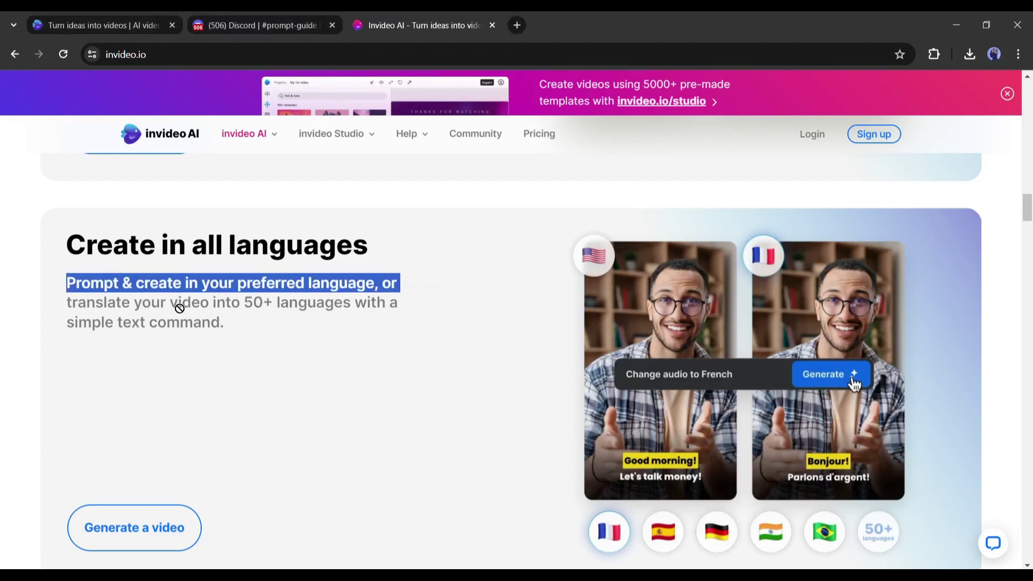
pyautogui.moveTo(240, 303); pyautogui.dragTo(415, 310)
pyautogui.moveTo(82, 327); pyautogui.dragTo(255, 330)
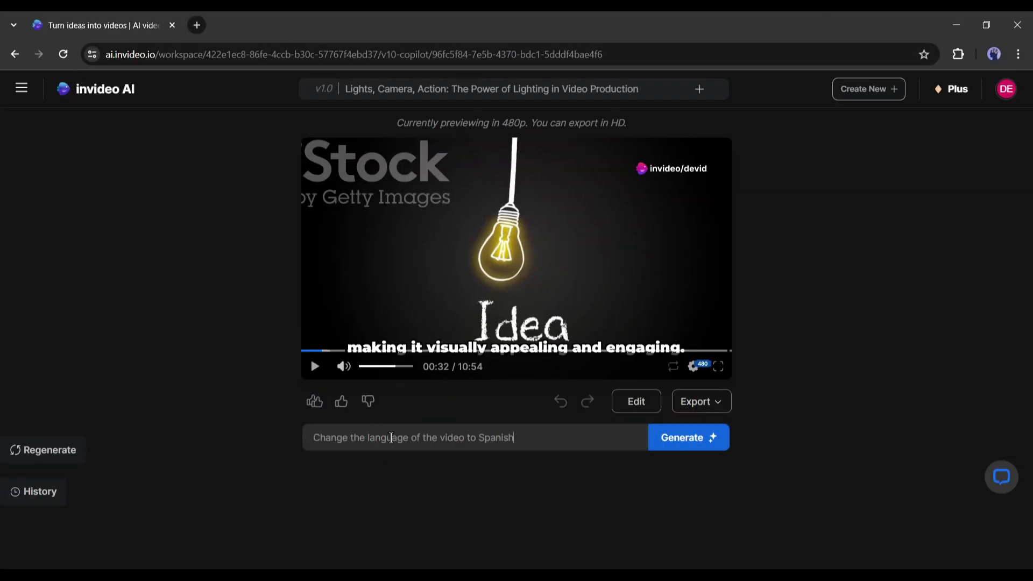
# - Submit the edit command "Change the language of the video to Spanish" and preview the Spanish version
pyautogui.click(391, 438)
pyautogui.write('Chanae the Video language to Span')
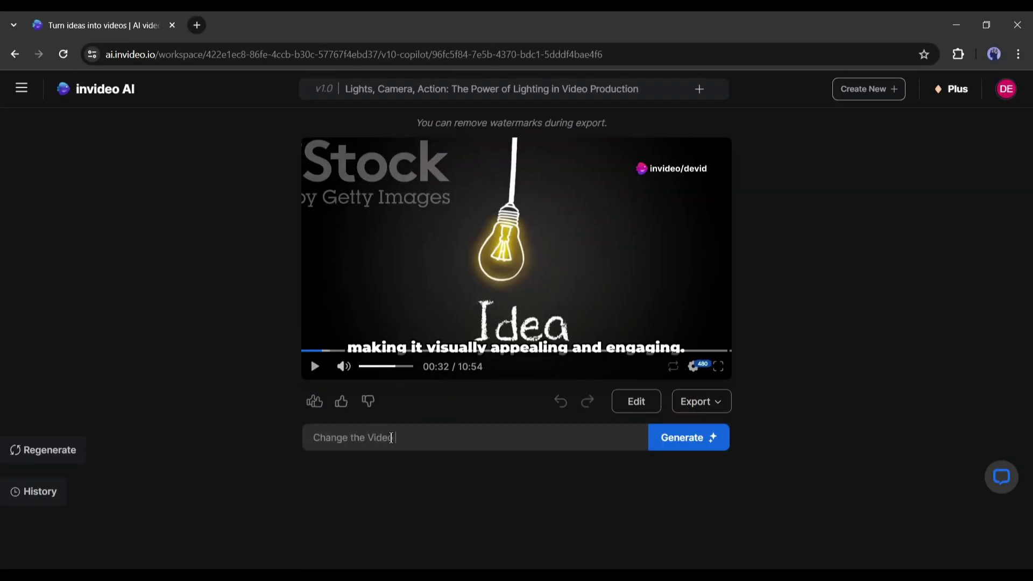
pyautogui.hotkey('ctrl', 'a')
pyautogui.write('Change the language of the video to Spanish')
pyautogui.press('Return')
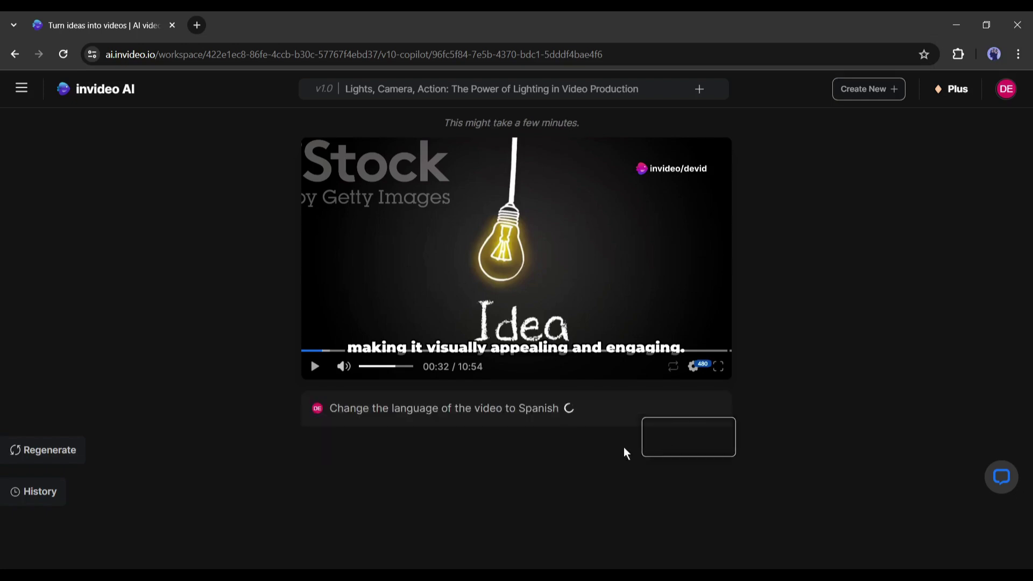
pyautogui.click(315, 367)
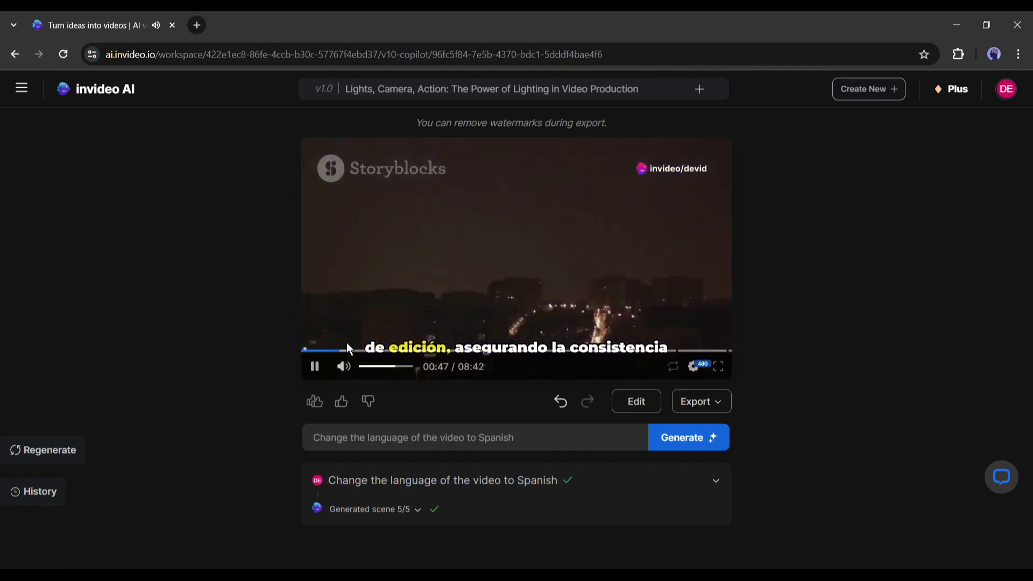
pyautogui.click(318, 374)
# - Submit the edit command "go back to the English version" and play the regenerated video
pyautogui.click(349, 438)
pyautogui.write('go back to the English version')
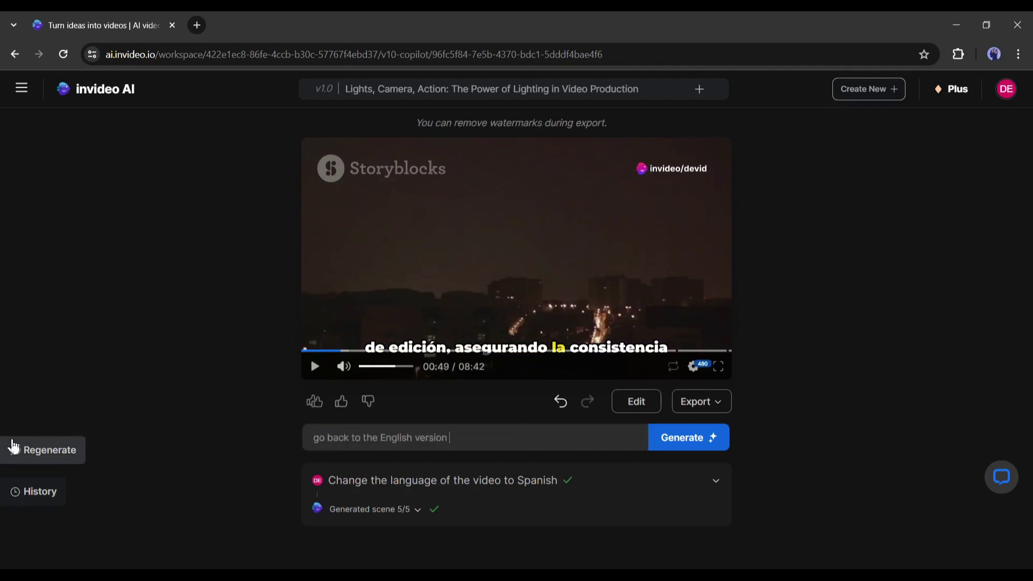
pyautogui.press('Return')
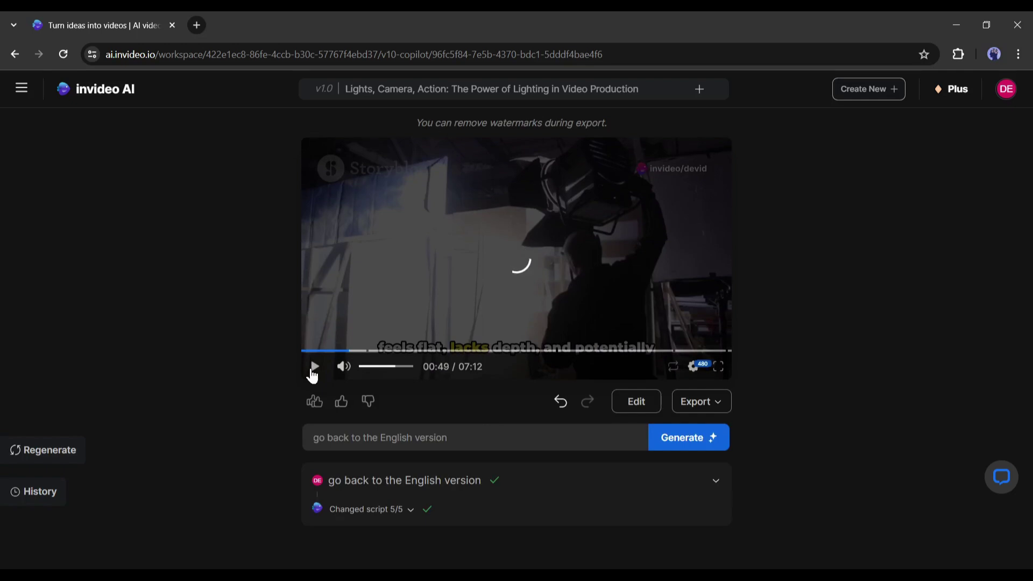
pyautogui.click(314, 368)
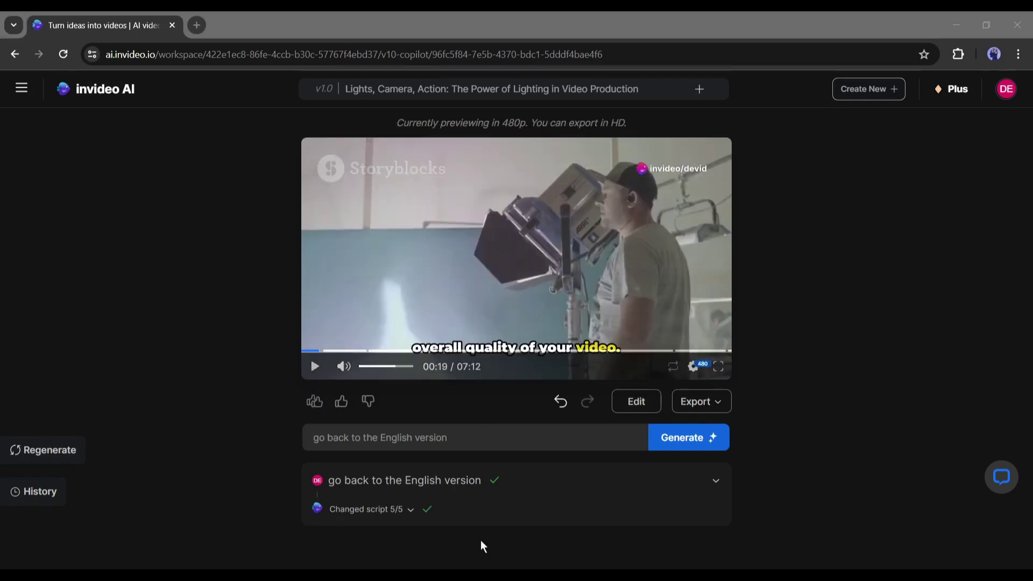
# - Preview the opening of the English first draft and rewind it to the start
pyautogui.click(315, 368)
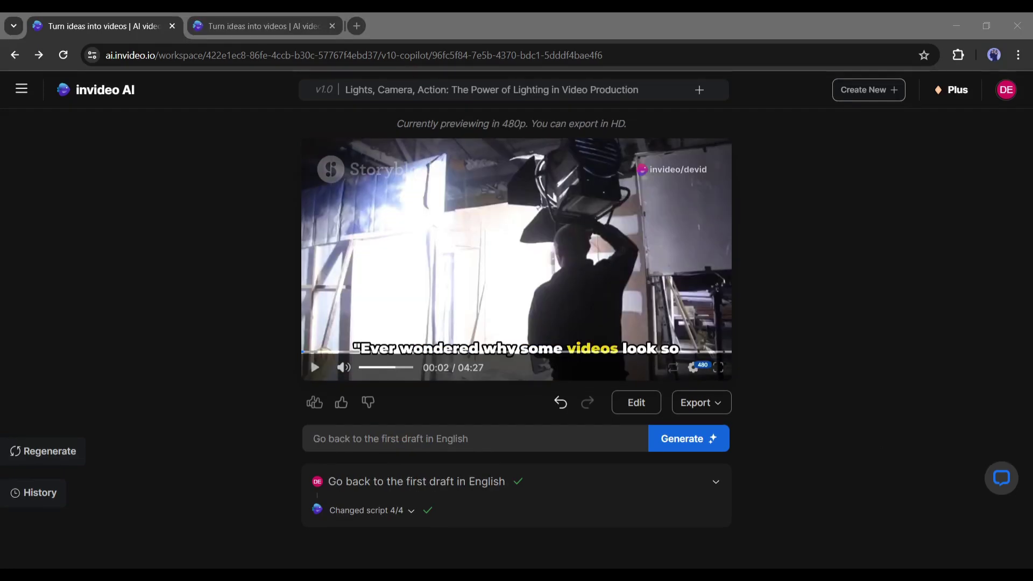
pyautogui.click(315, 368)
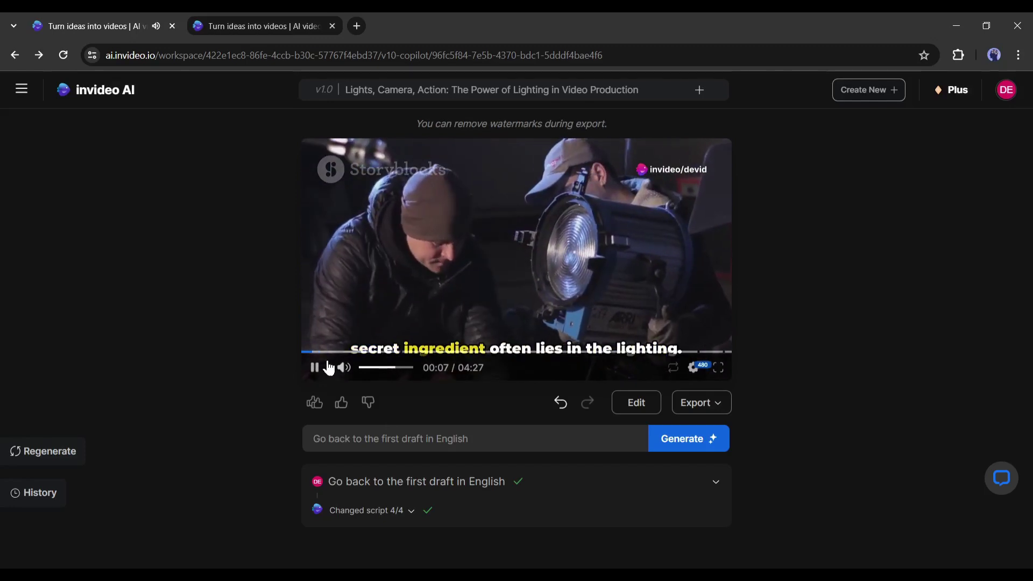
pyautogui.click(316, 368)
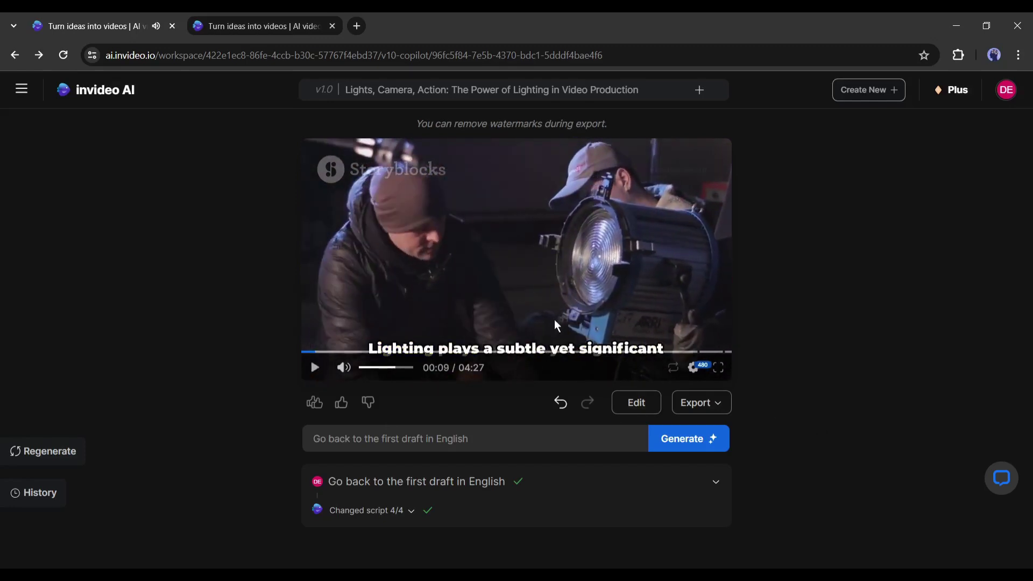
pyautogui.moveTo(315, 353); pyautogui.dragTo(273, 353)
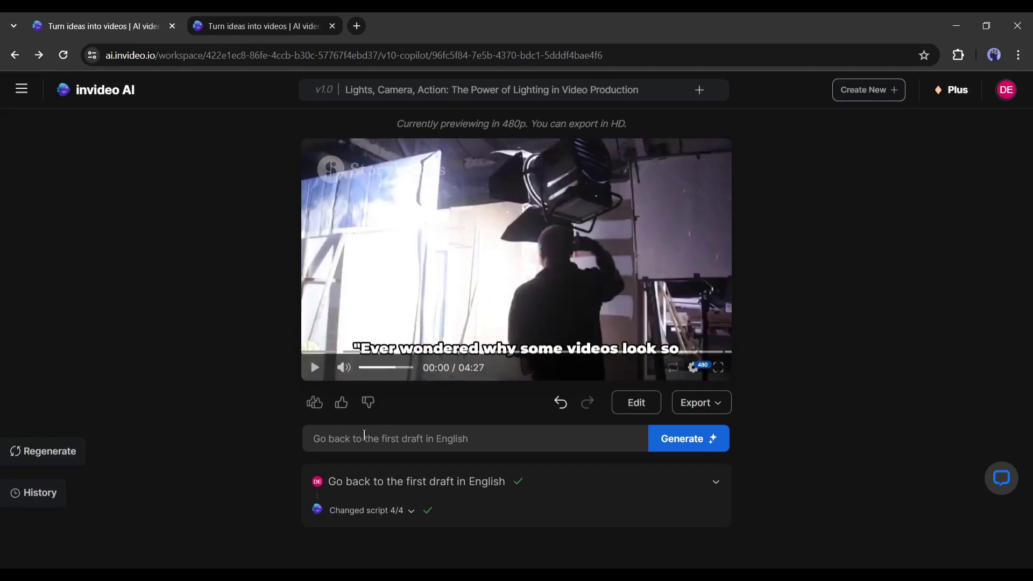
# - Submit the edit command "Change clips in scene 1 to show a person sitting on a computer"
pyautogui.click(337, 450)
pyautogui.click(366, 439)
pyautogui.write('Change clips from')
pyautogui.press('BackSpace')
pyautogui.press('BackSpace')
pyautogui.press('BackSpace')
pyautogui.press('BackSpace')
pyautogui.press('BackSpace')
pyautogui.write('in scene 1 to show ')
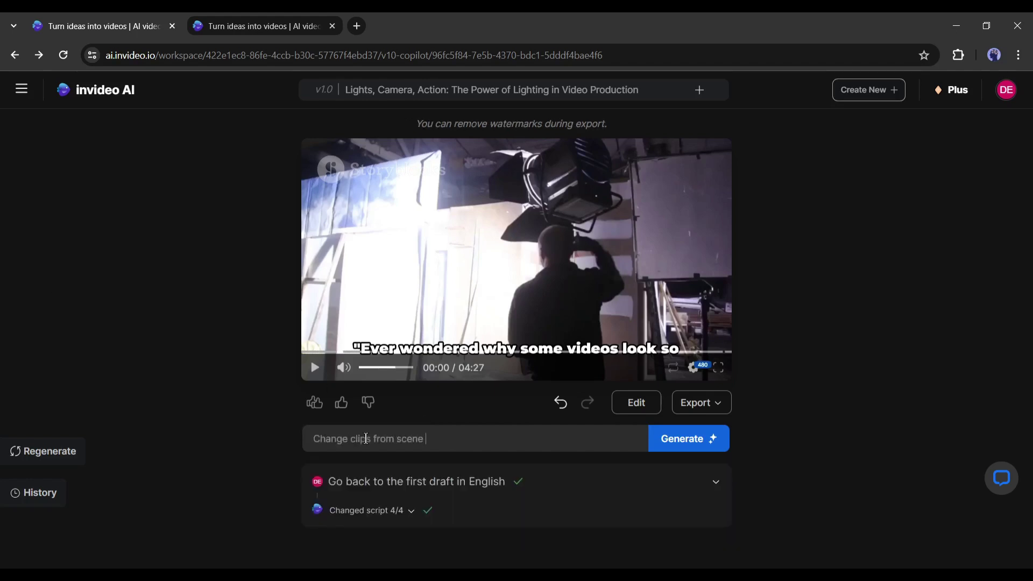
pyautogui.write('a person sitting on a co')
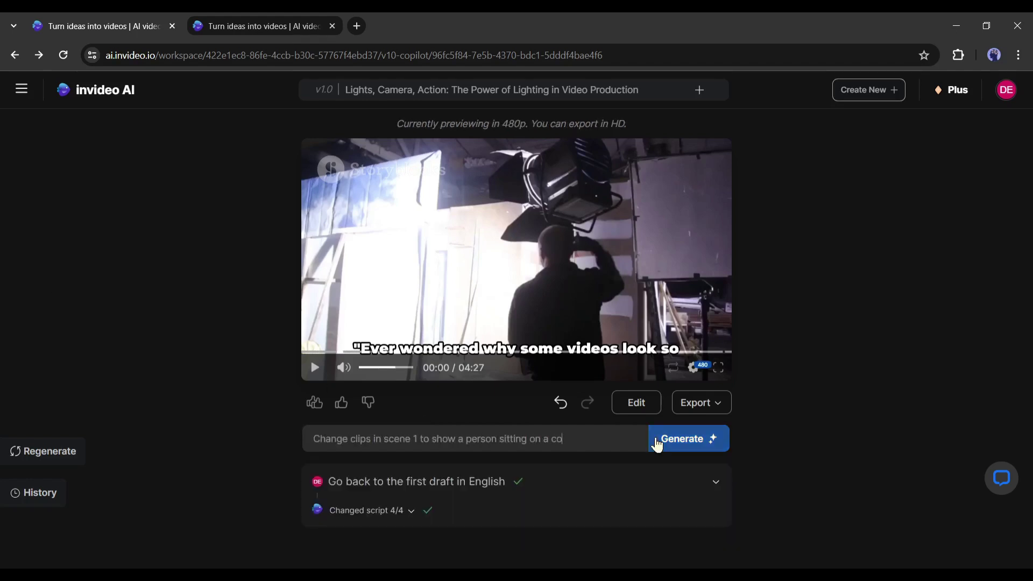
pyautogui.write('mputer')
pyautogui.press('Return')
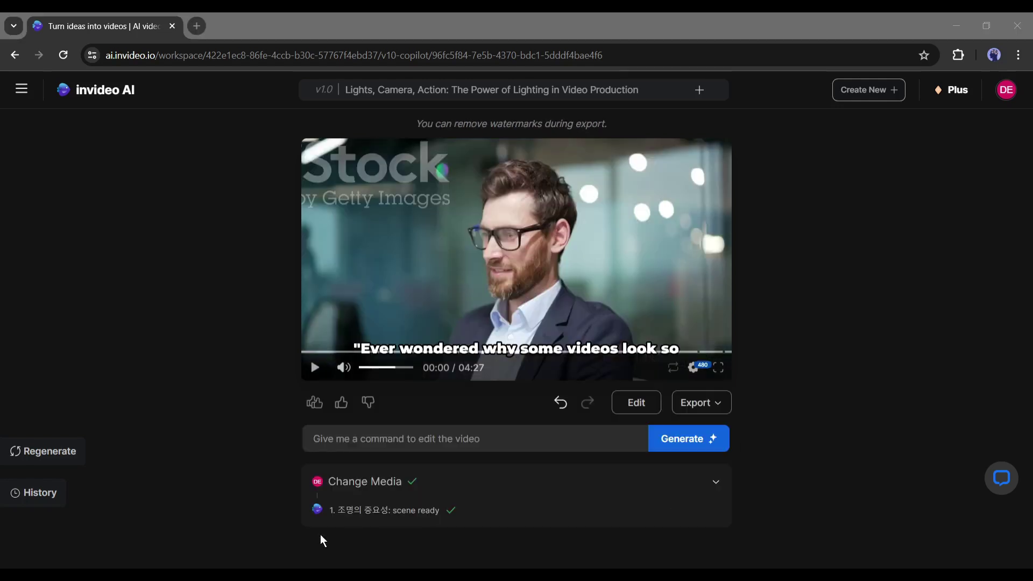
# - Submit the edit command "Change the background music to a ambient music" and play the updated video
pyautogui.click(312, 367)
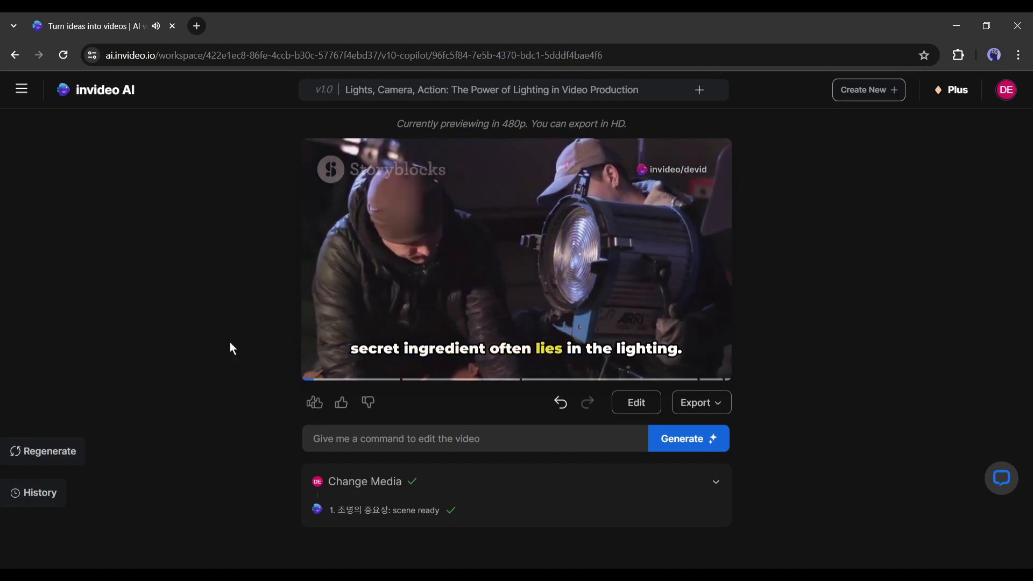
pyautogui.click(364, 439)
pyautogui.write('Change the background')
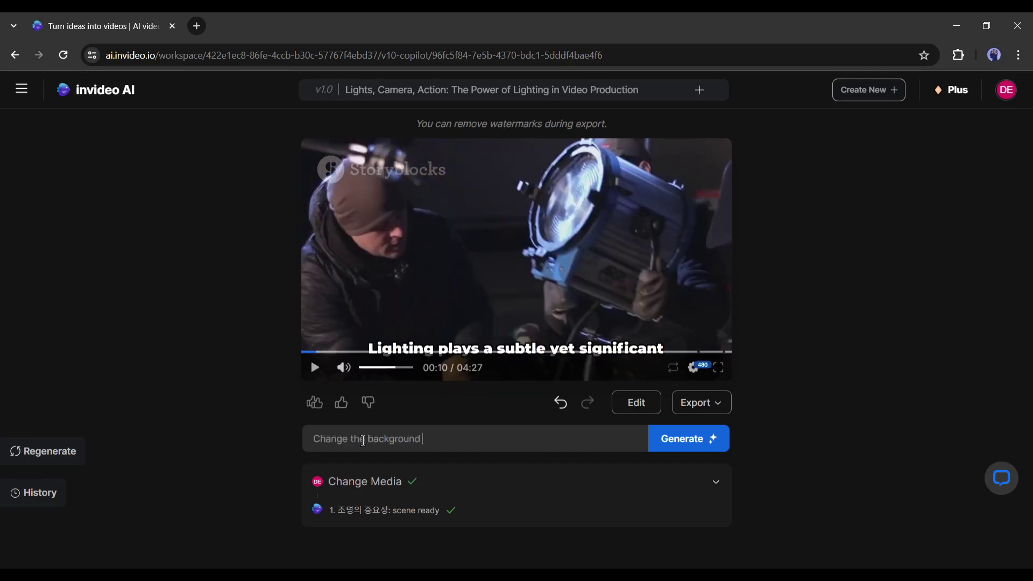
pyautogui.write(' music to a ambient music')
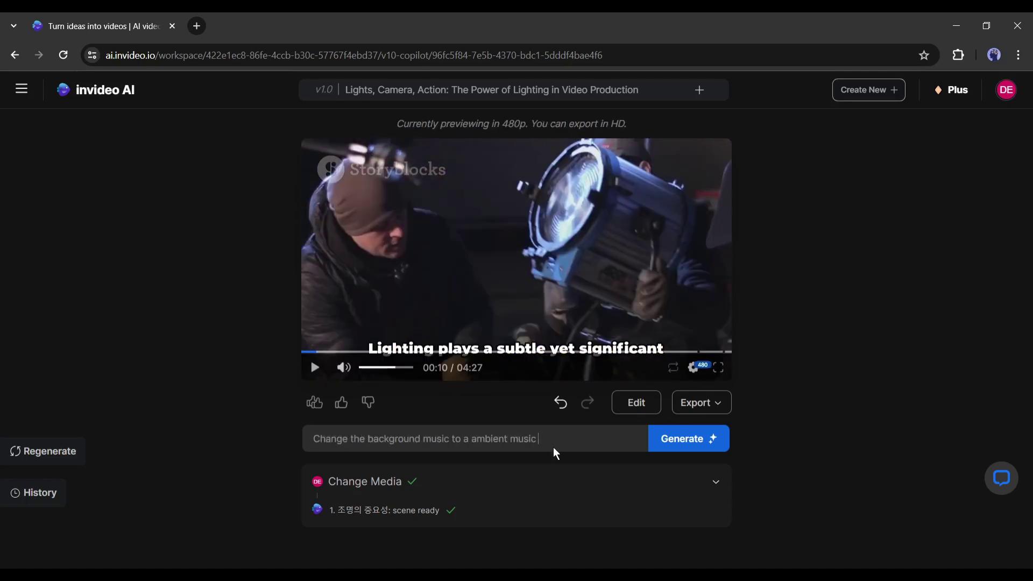
pyautogui.click(677, 443)
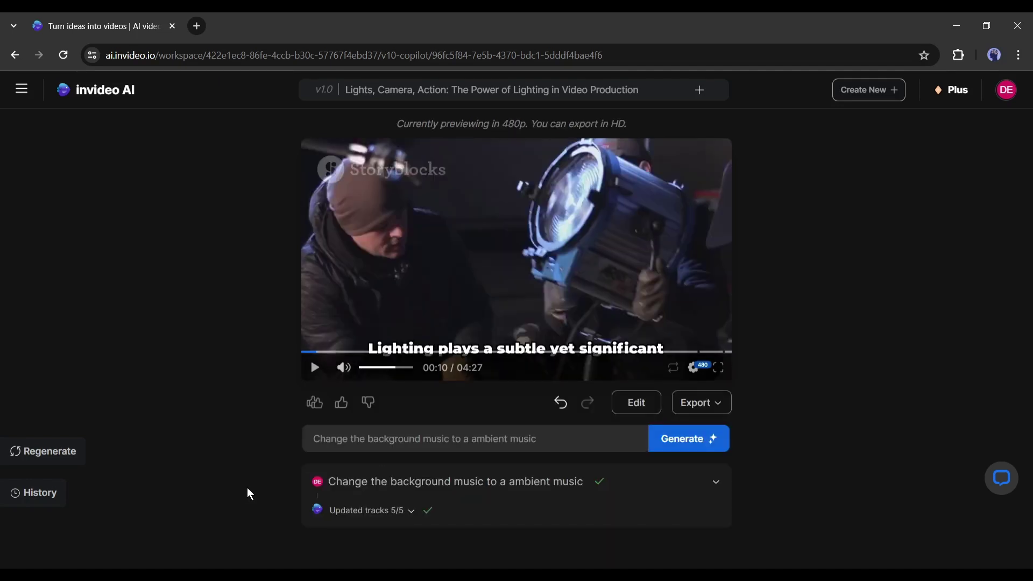
pyautogui.click(316, 368)
pyautogui.click(316, 369)
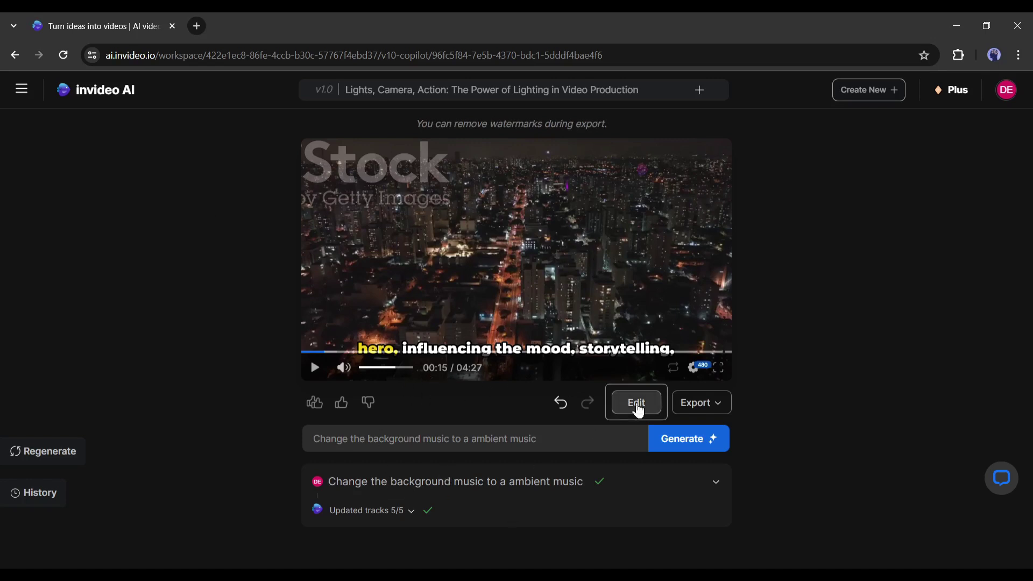
# - Open the video for editing and read through its script across the chapters
pyautogui.click(637, 405)
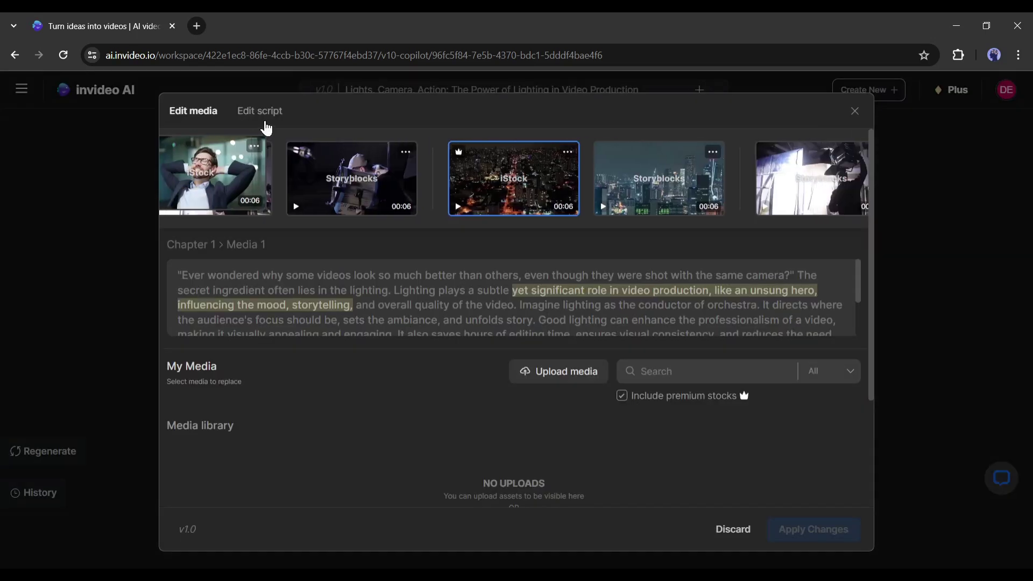
pyautogui.click(263, 119)
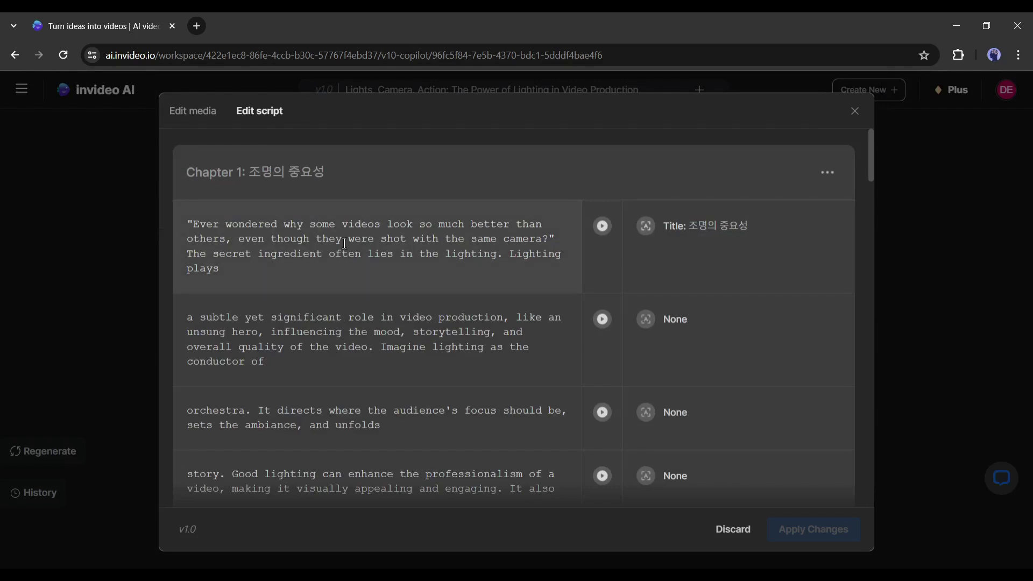
pyautogui.scroll(-15, 339, 333)
pyautogui.scroll(-20, 227, 320)
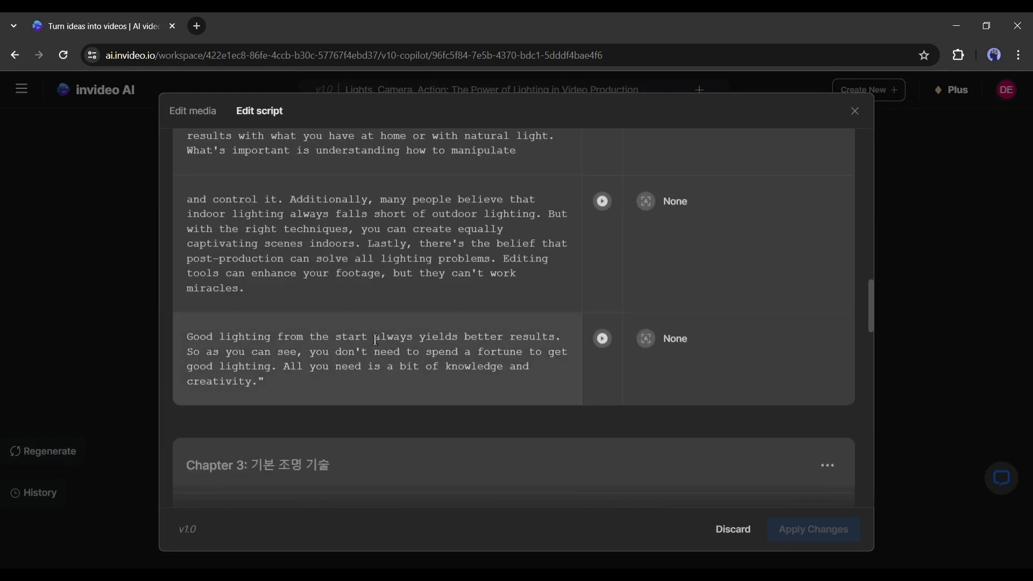
pyautogui.scroll(20, 419, 347)
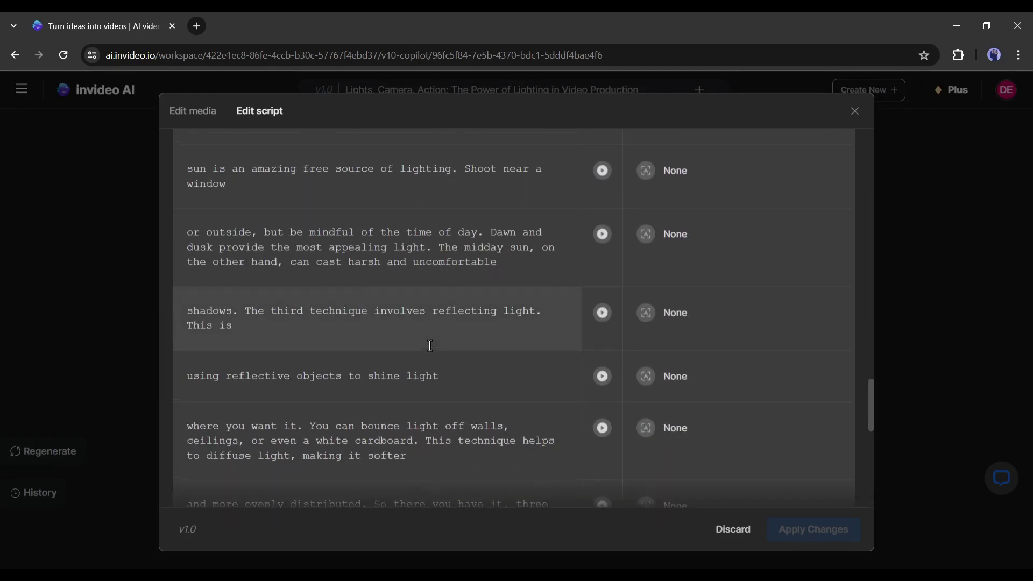
# - Select the green-screen studio clip in Chapter 1's media and search for "Studio light" stock media, excluding premium stocks
pyautogui.click(215, 113)
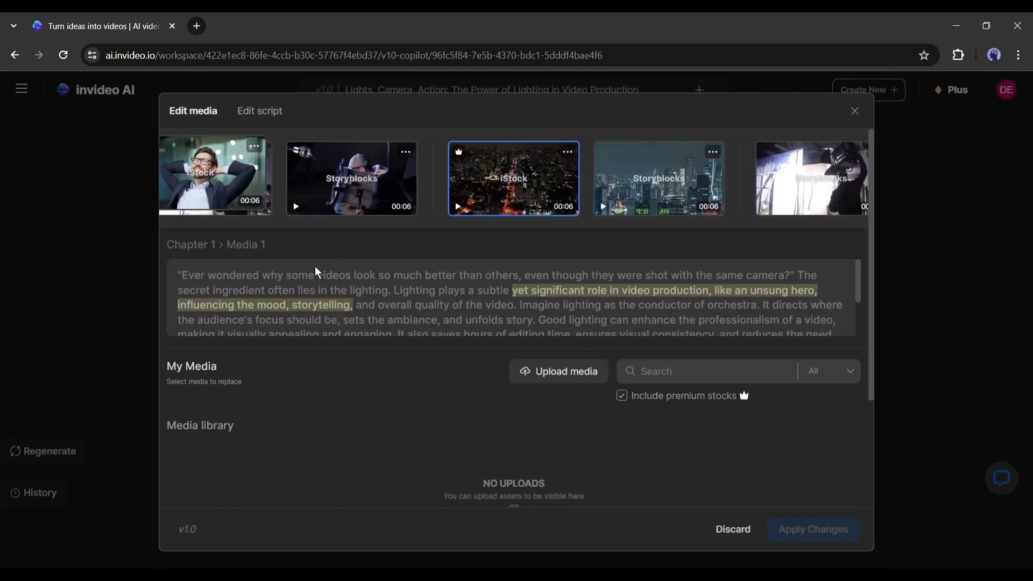
pyautogui.scroll(-1, 662, 185)
pyautogui.scroll(1, 492, 185)
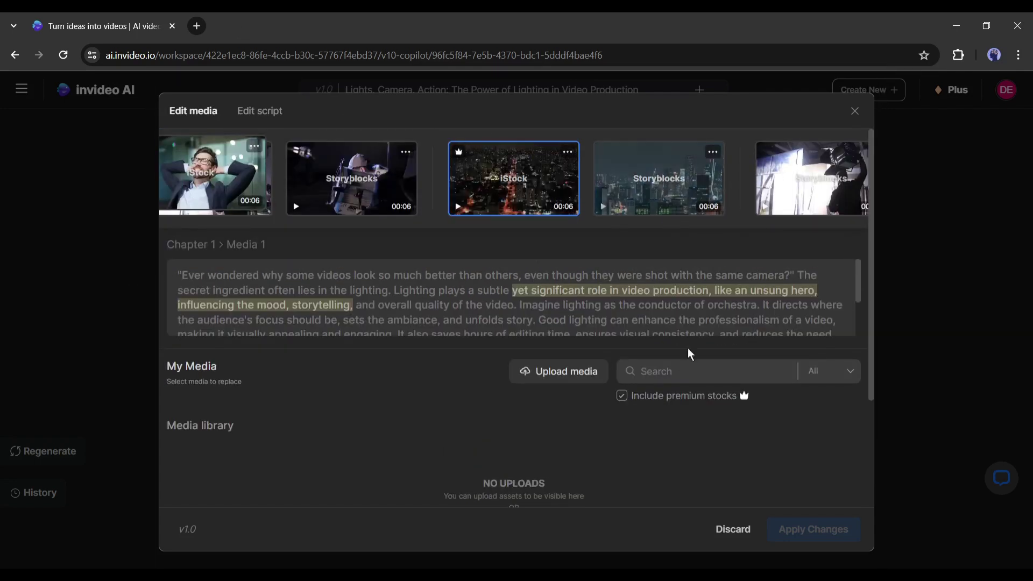
pyautogui.click(852, 186)
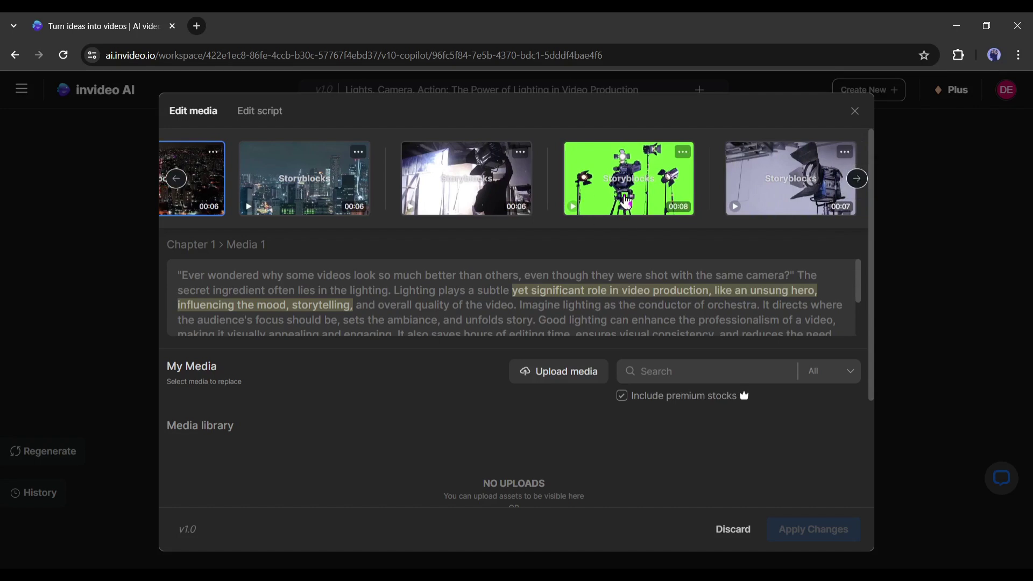
pyautogui.click(674, 372)
pyautogui.write('Studio light')
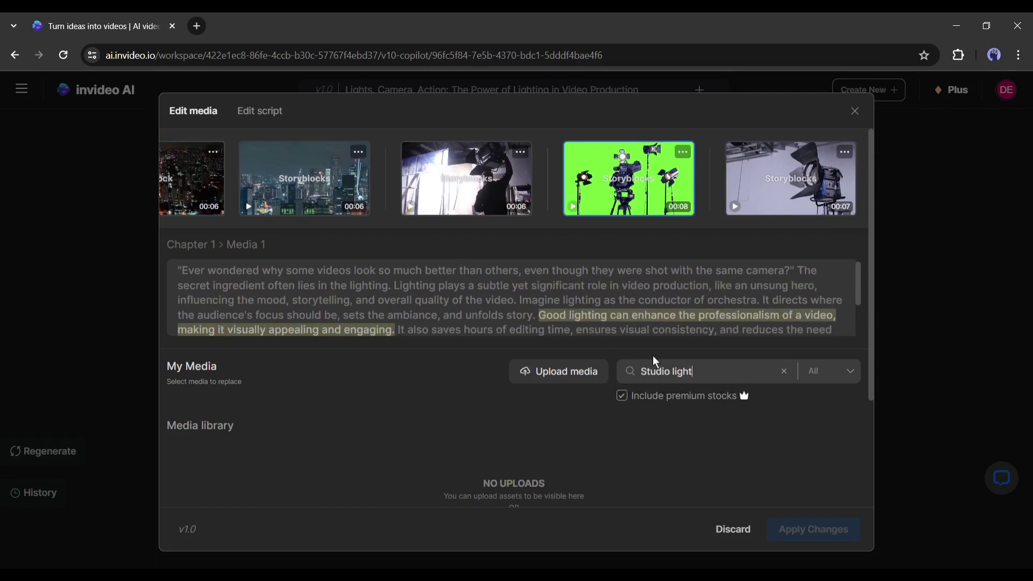
pyautogui.press('Return')
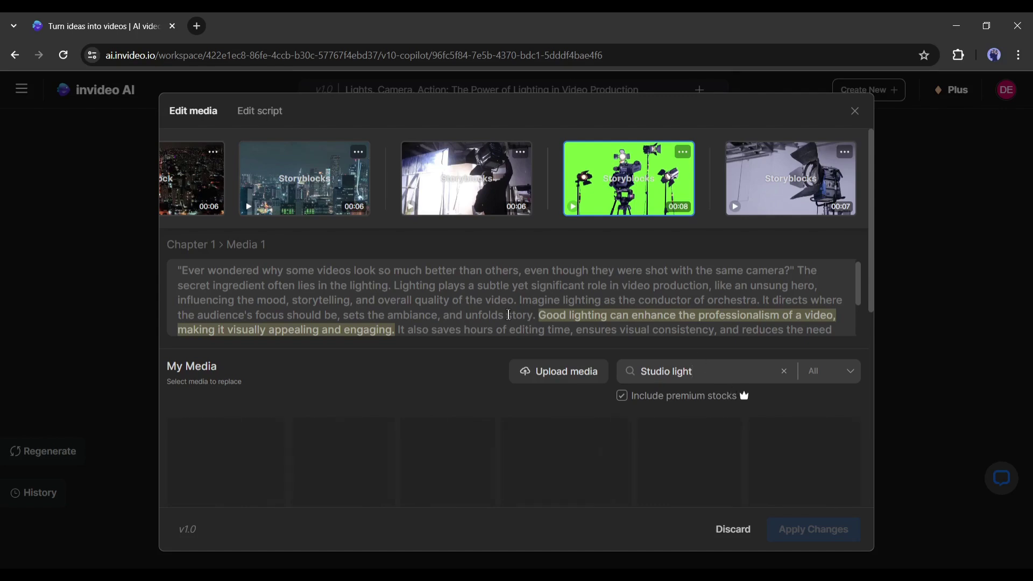
pyautogui.scroll(-7, 425, 383)
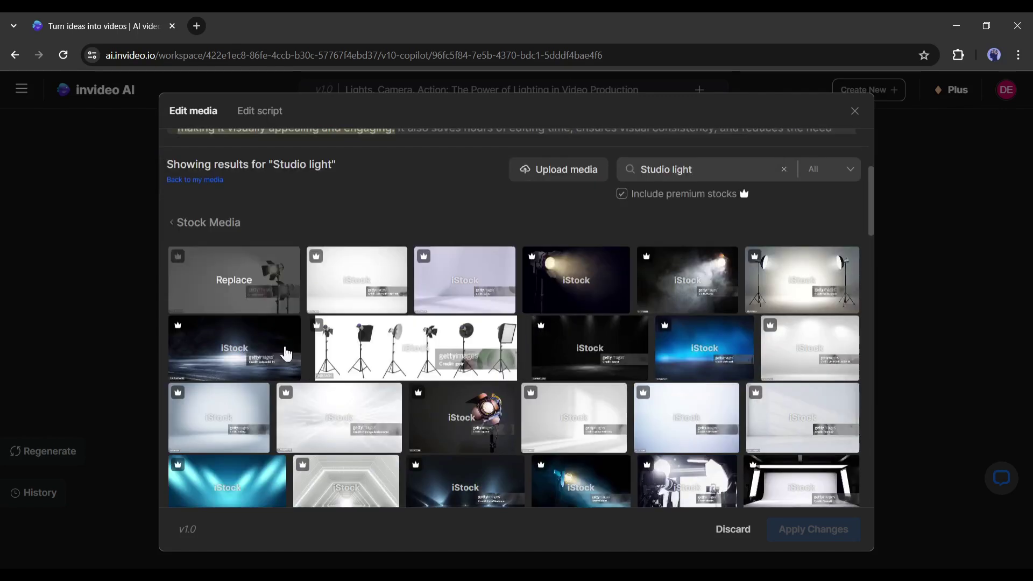
pyautogui.scroll(-4, 425, 383)
pyautogui.scroll(10, 411, 307)
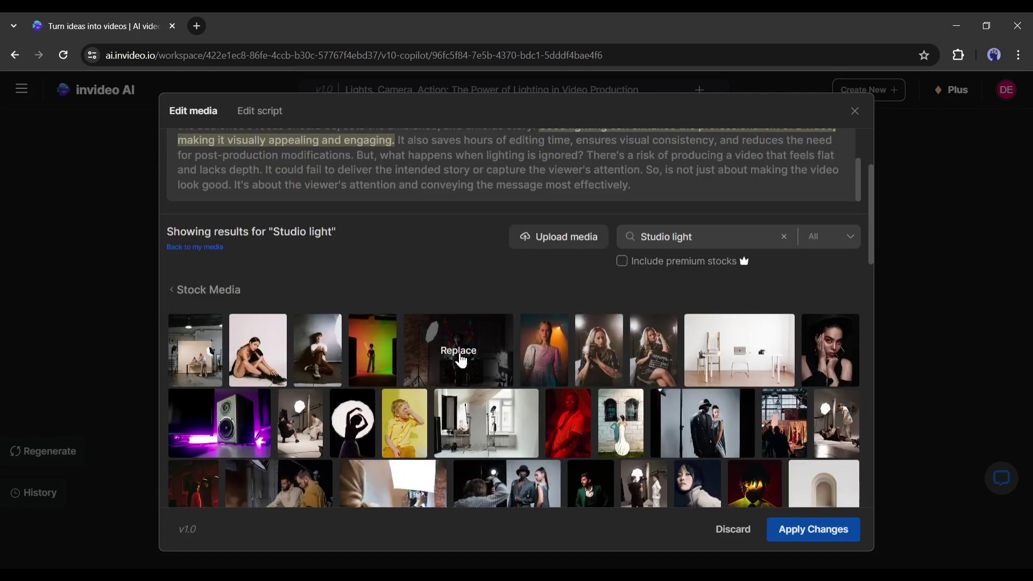
# - Try the stock photo of a person in a brick-walled studio as the green-screen clip's replacement, and remove it again
pyautogui.click(459, 350)
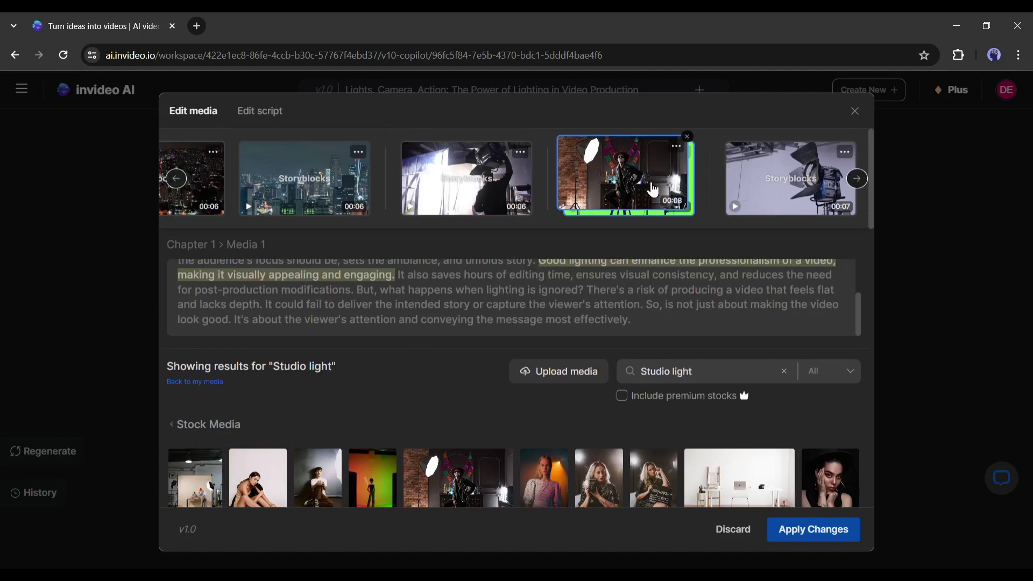
pyautogui.click(688, 136)
pyautogui.scroll(-5, 430, 400)
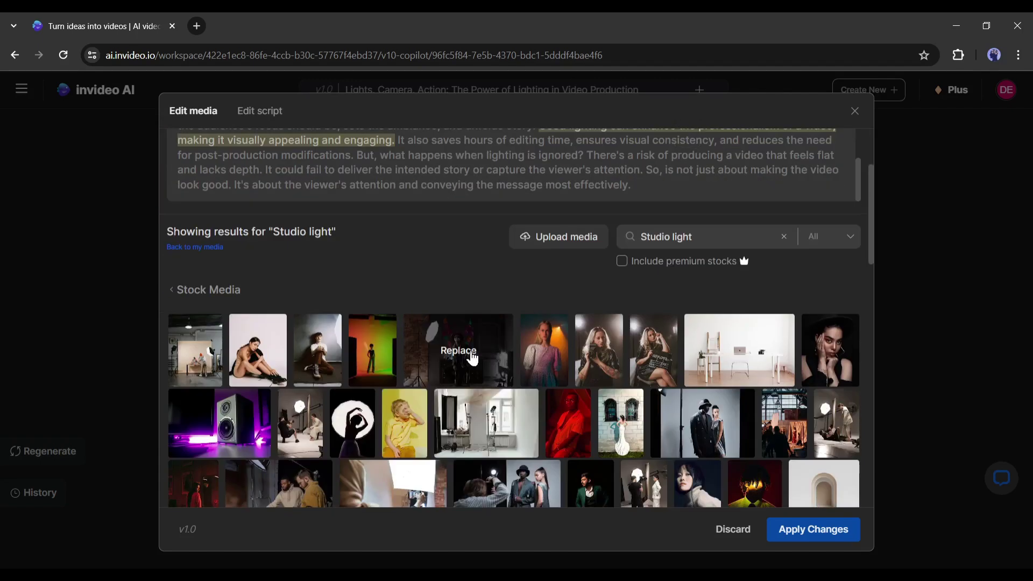
pyautogui.scroll(5, 463, 356)
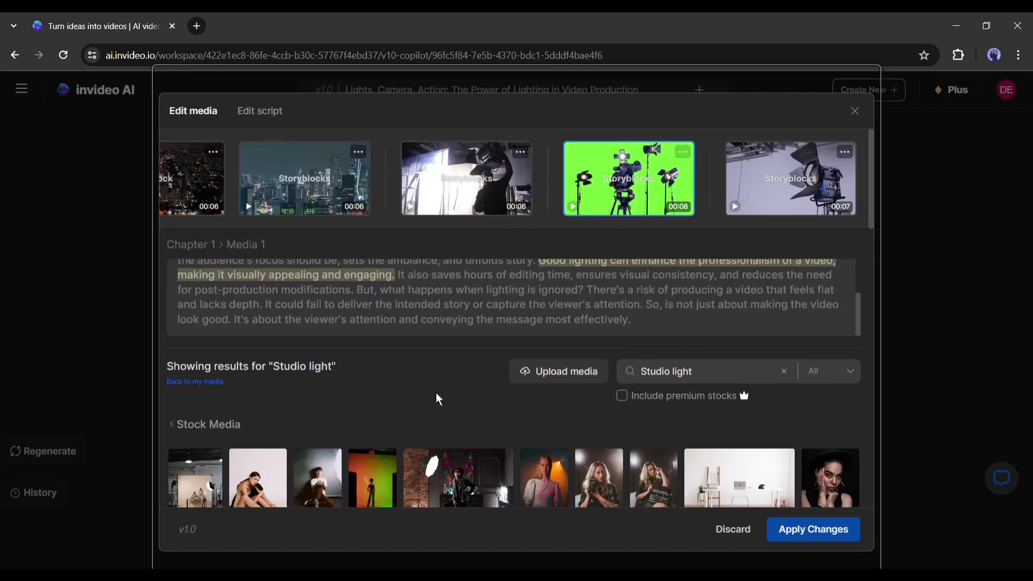
# - Replace the green-screen clip with the stock photo of a person in a brick-walled studio and apply the media changes
pyautogui.click(461, 477)
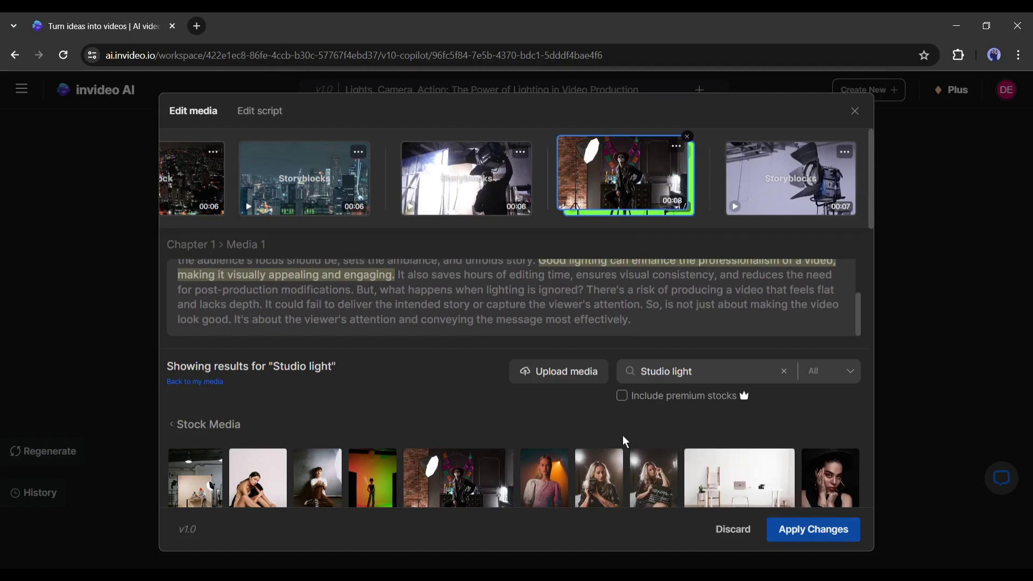
pyautogui.click(813, 530)
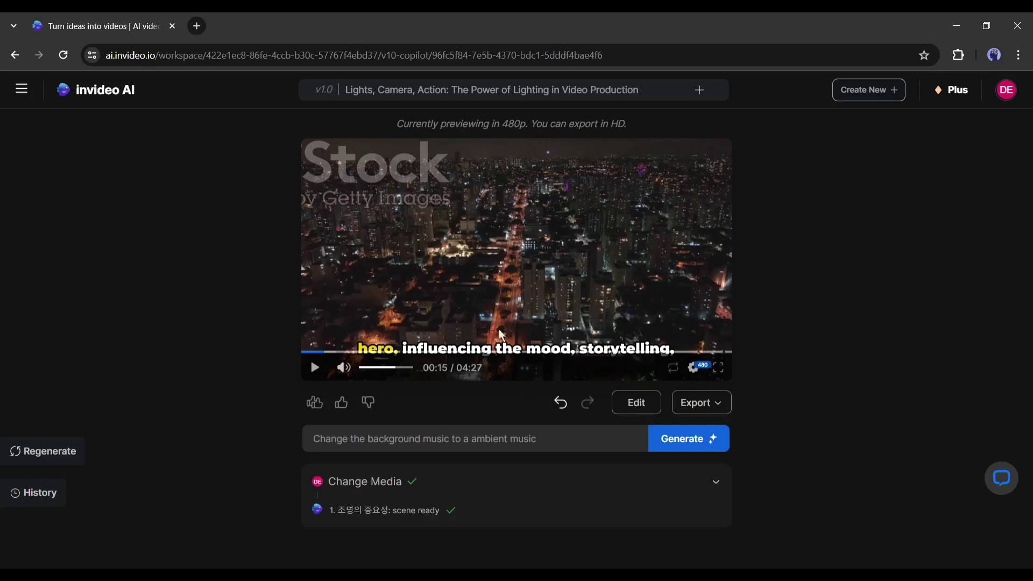
# - Set up a video export with no watermarks, no invideo AI branding and 1080p resolution
pyautogui.click(708, 411)
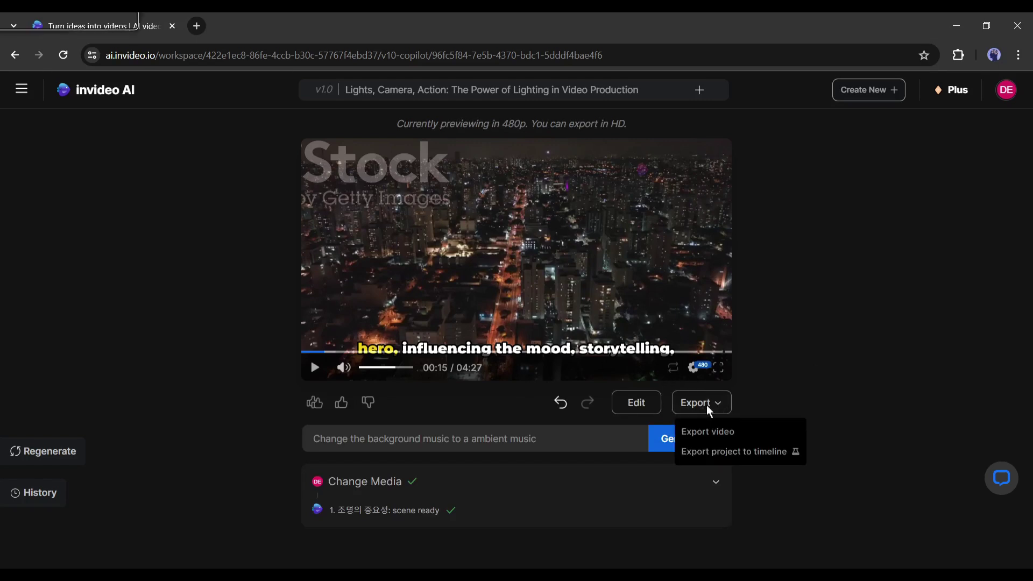
pyautogui.click(735, 434)
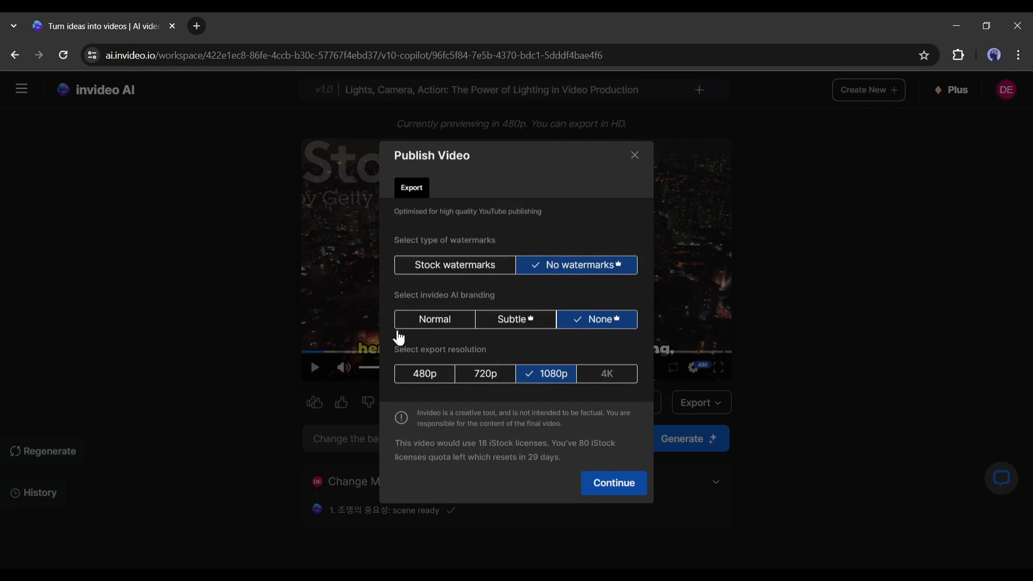
pyautogui.click(612, 379)
pyautogui.click(594, 494)
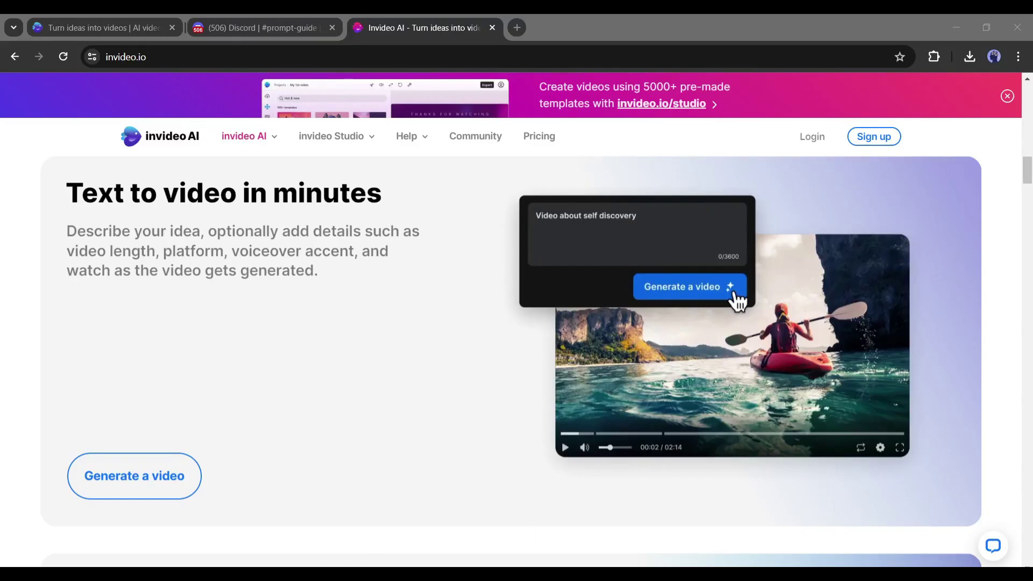
# - Look over the invideo.io homepage features and compare the prices, limits and voice clones of the Free, Plus and Max plans
pyautogui.scroll(-9, 524, 304)
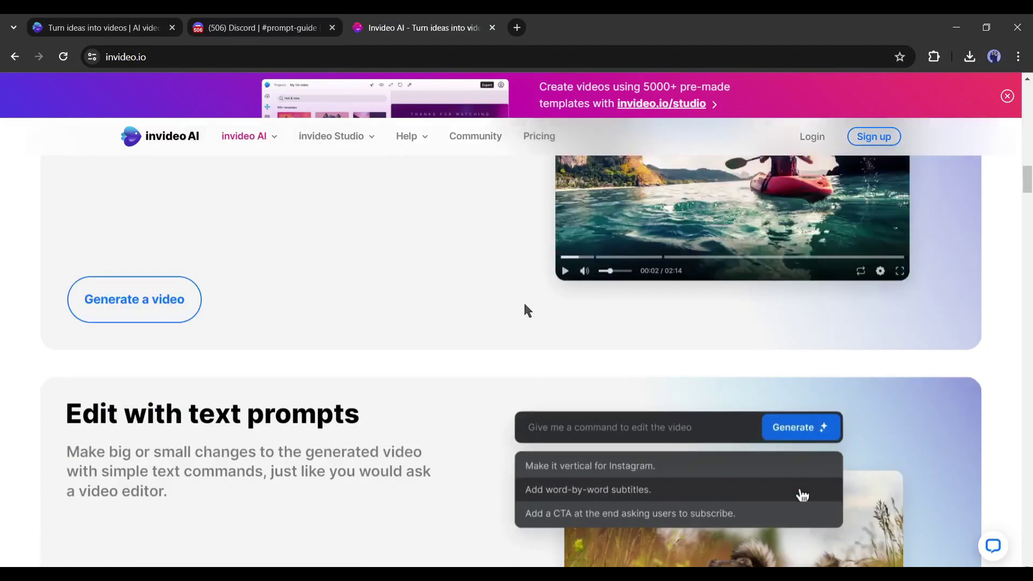
pyautogui.scroll(-12, 473, 299)
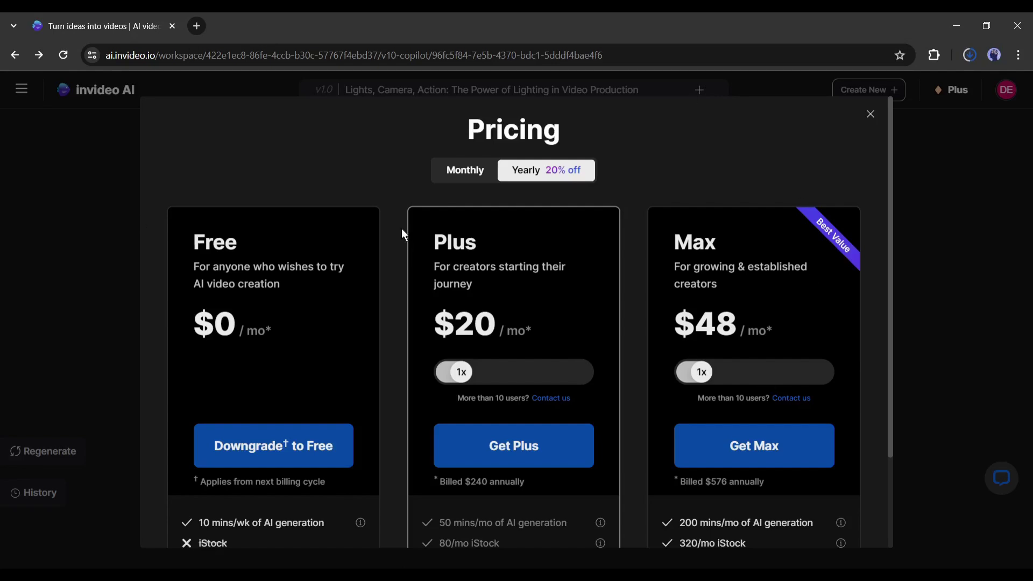
pyautogui.scroll(-2, 387, 263)
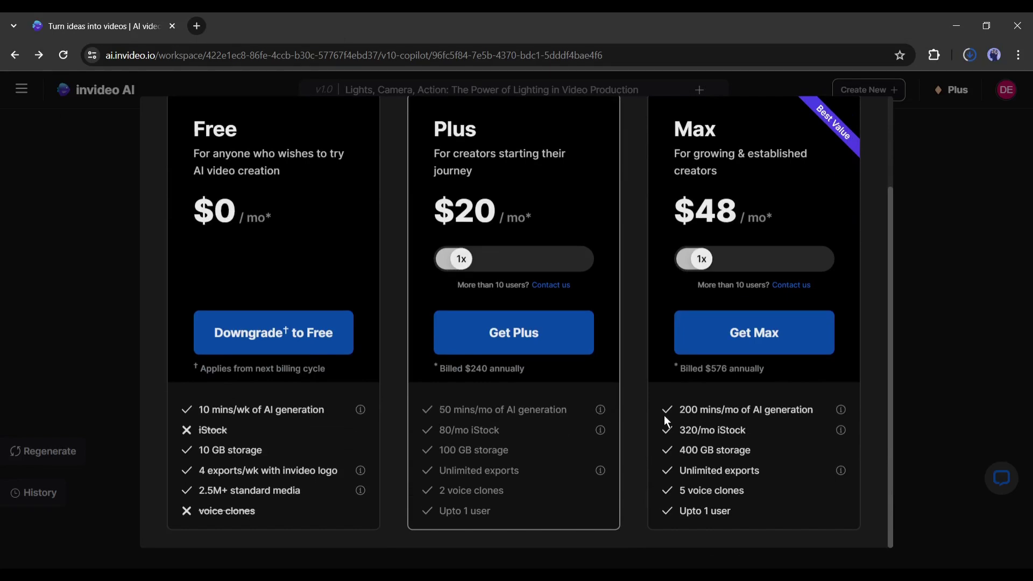
pyautogui.scroll(2, 474, 417)
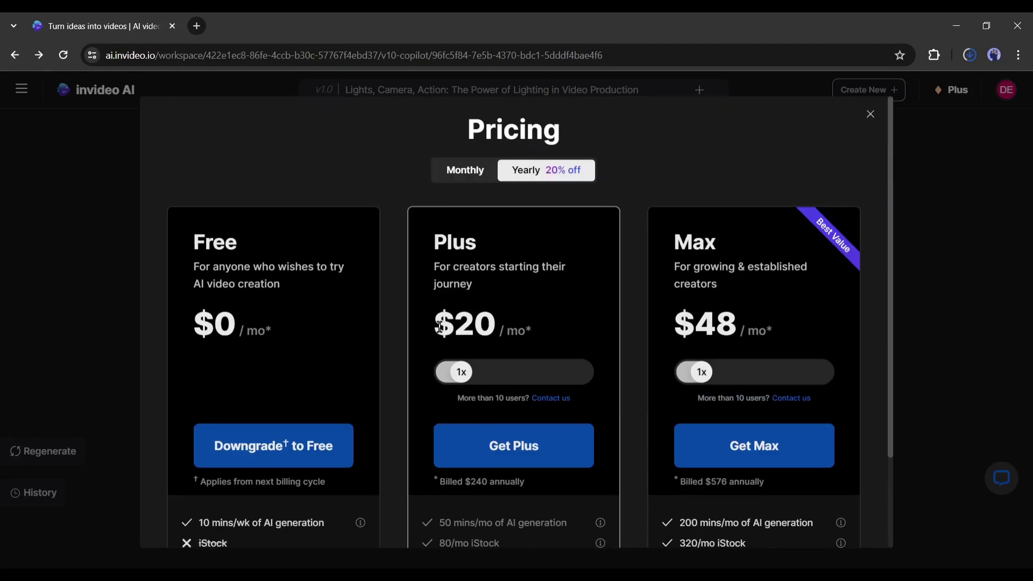
pyautogui.moveTo(440, 327); pyautogui.dragTo(538, 326)
pyautogui.scroll(-2, 556, 332)
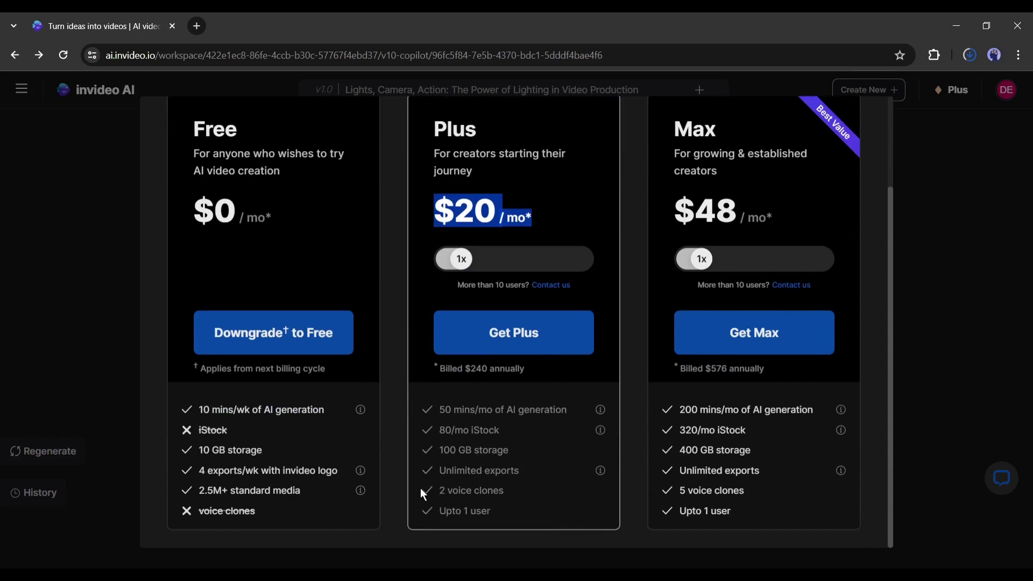
pyautogui.moveTo(436, 491); pyautogui.dragTo(505, 489)
pyautogui.click(469, 471)
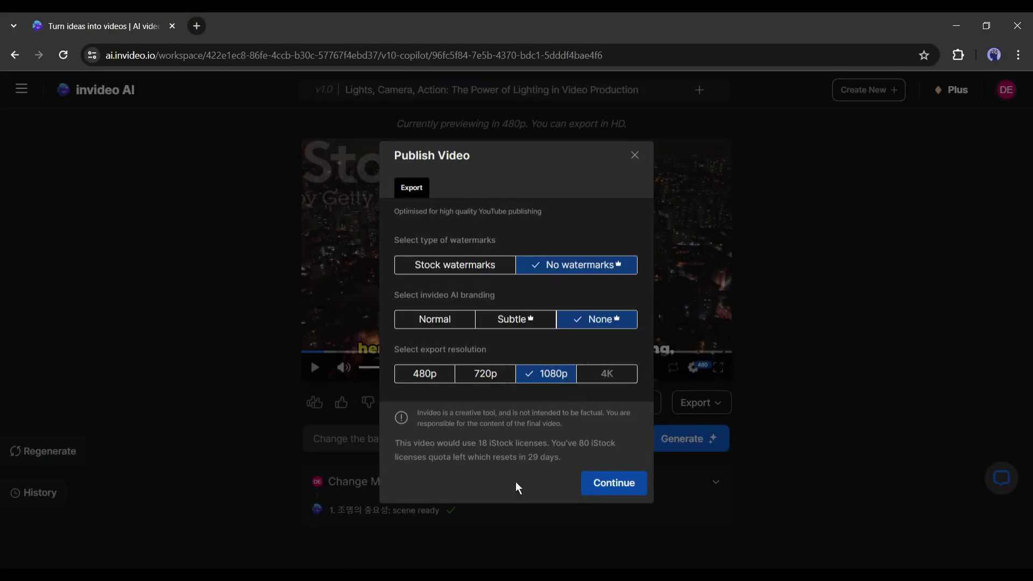
# - Start the 1080p export of the video without watermarks or branding
pyautogui.click(611, 484)
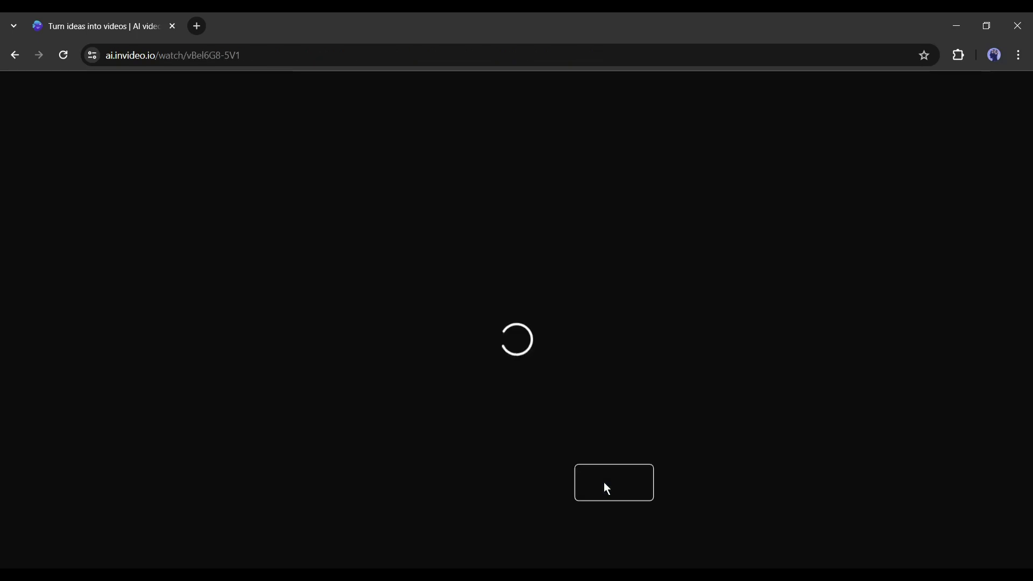